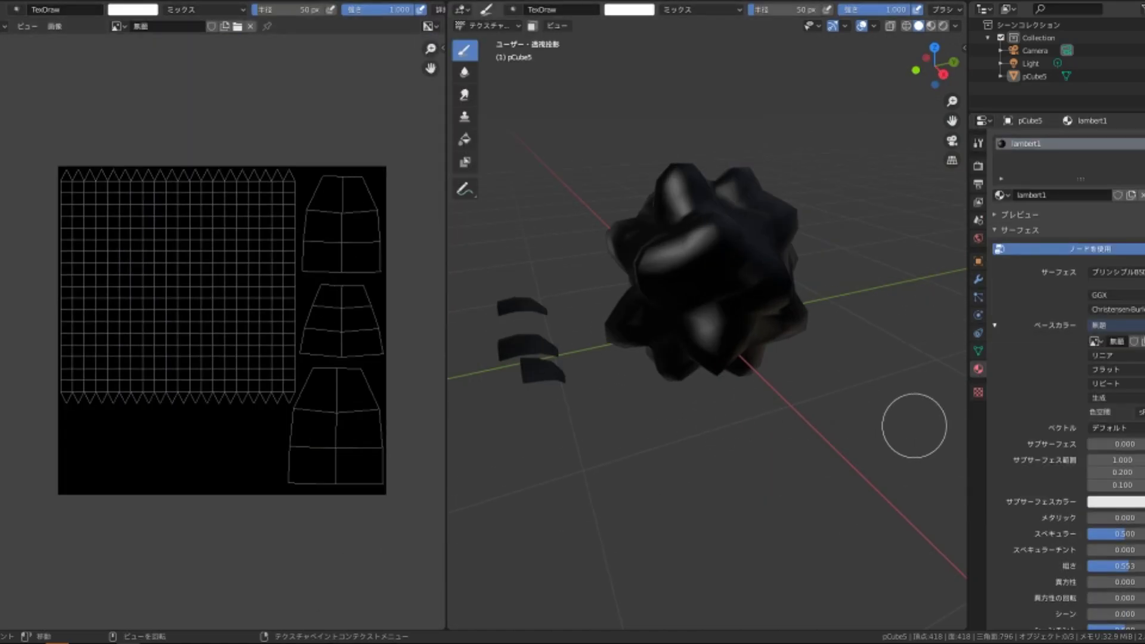
- Choose a green brush colour and paint strokes over the mesh and left texture column
{"action": "right_click", "coordinate": [635, 227]}
{"action": "left_click", "coordinate": [659, 202]}
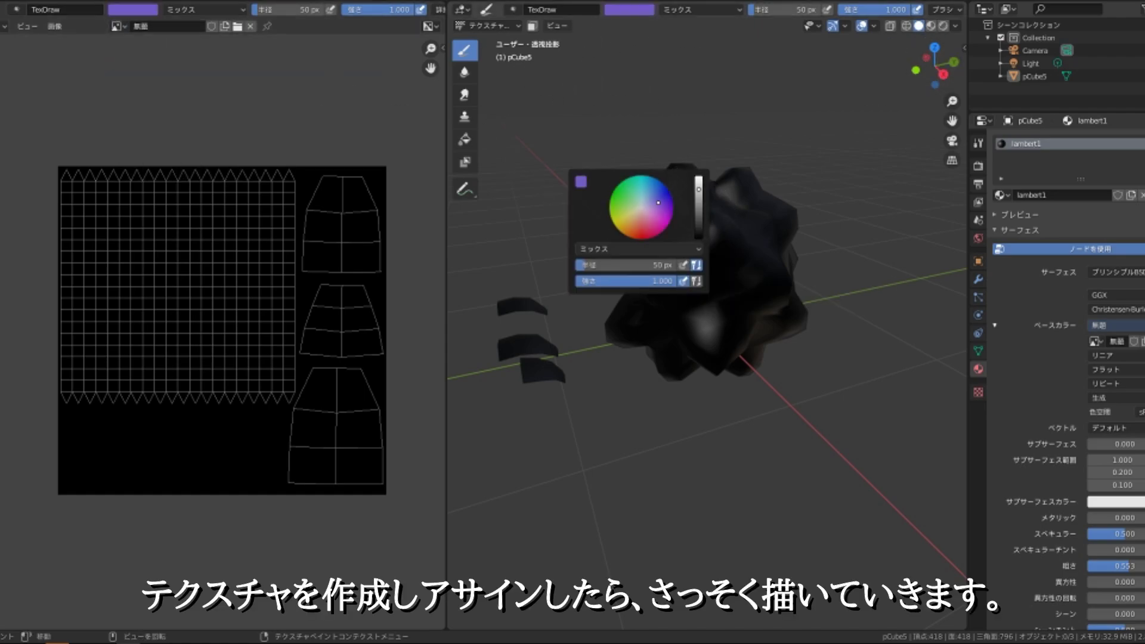
{"action": "left_click_drag", "start_coordinate": [698, 189], "coordinate": [698, 200]}
{"action": "left_click_drag", "start_coordinate": [711, 257], "coordinate": [660, 289]}
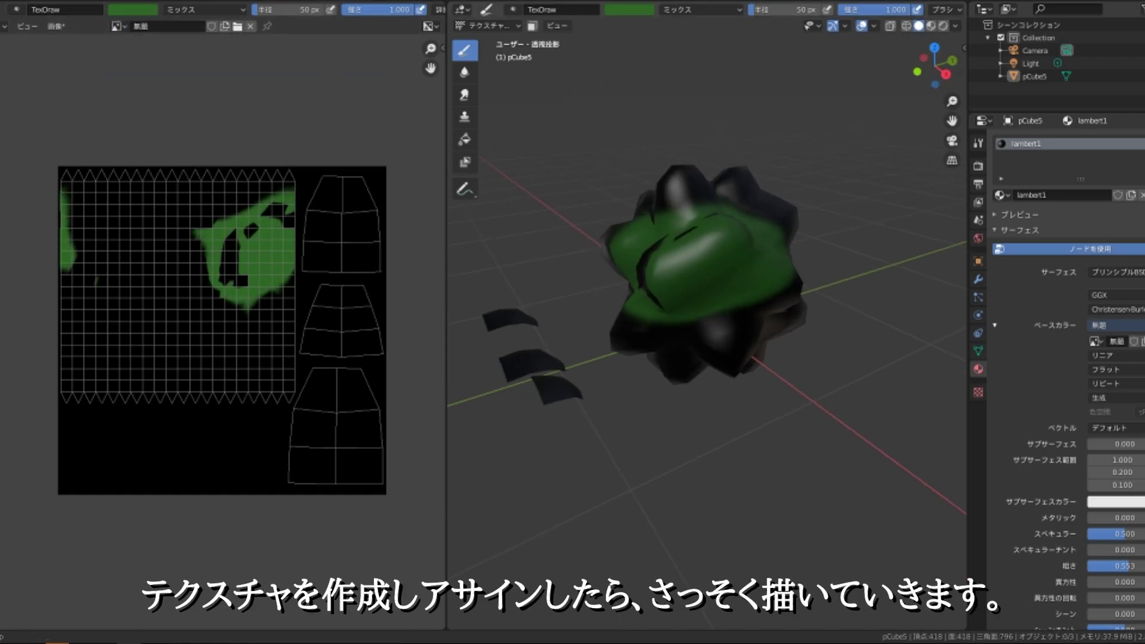
{"action": "middle_click_drag", "start_coordinate": [660, 289], "coordinate": [721, 296]}
{"action": "left_click_drag", "start_coordinate": [235, 268], "coordinate": [239, 220]}
{"action": "left_click_drag", "start_coordinate": [83, 192], "coordinate": [113, 388]}
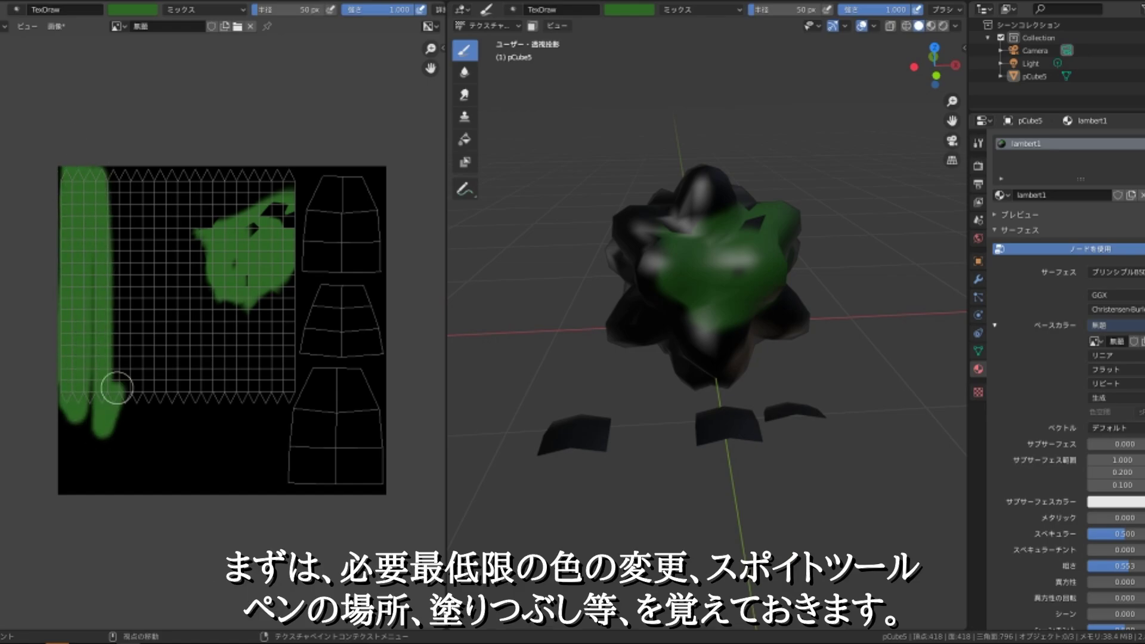
{"action": "left_click_drag", "start_coordinate": [113, 173], "coordinate": [113, 417]}
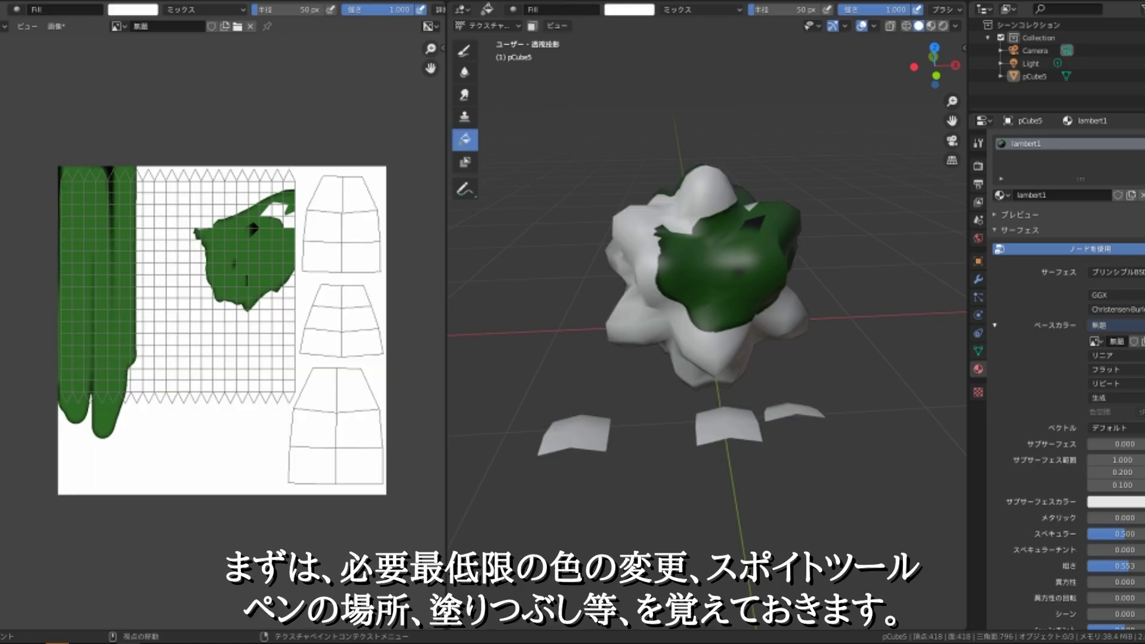
- Undo the white fill, sample green from the image, and fill the black background and spot
{"action": "key", "text": "ctrl+z"}
{"action": "left_click", "coordinate": [133, 9]}
{"action": "left_click", "coordinate": [216, 149]}
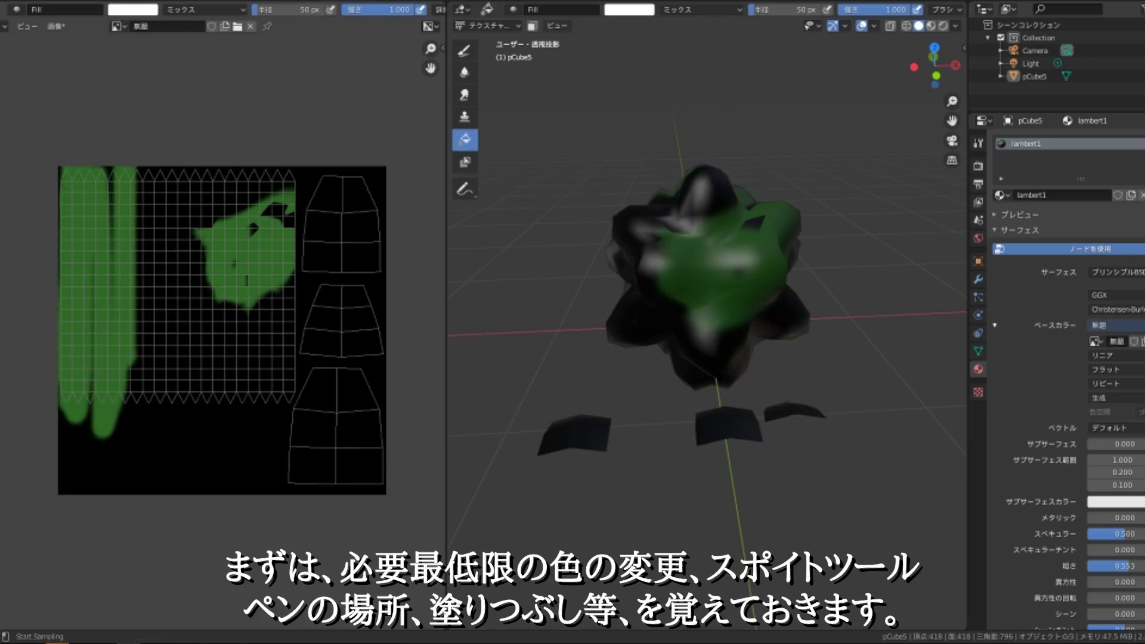
{"action": "left_click", "coordinate": [179, 453]}
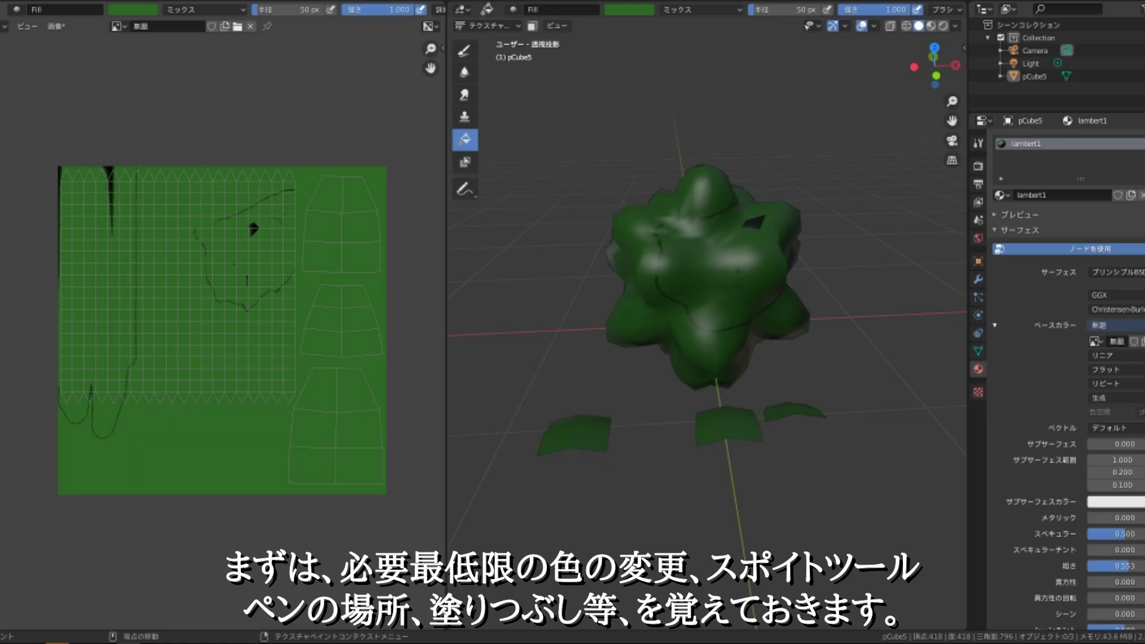
{"action": "left_click", "coordinate": [253, 228]}
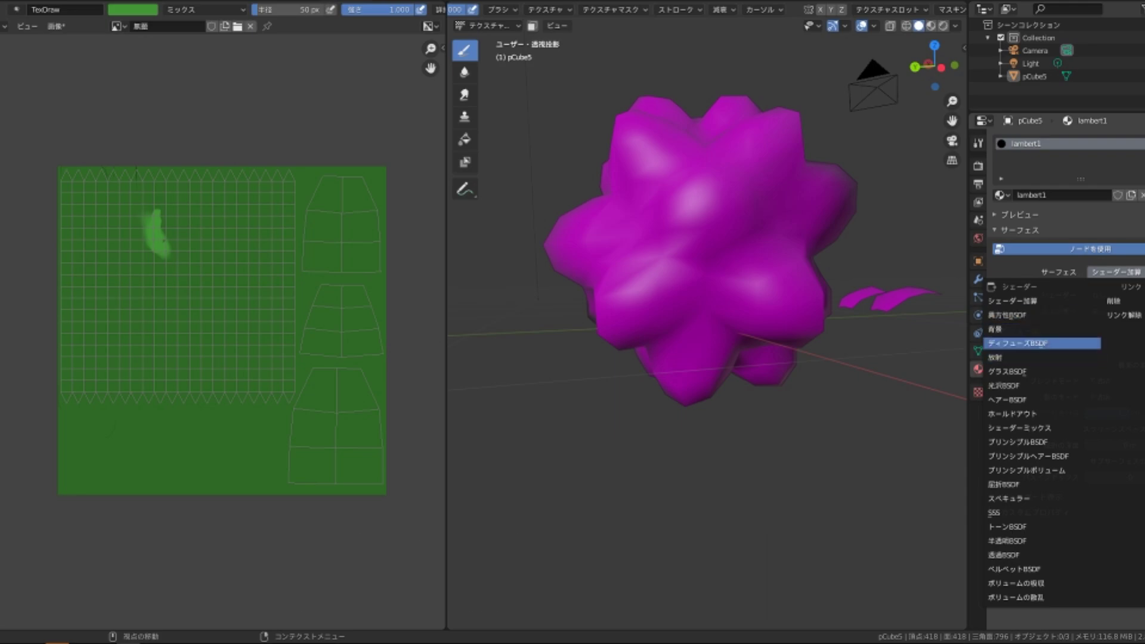
- Set the surface shader to Diffuse BSDF and paint light-green patches across the mesh
{"action": "left_click", "coordinate": [1008, 343]}
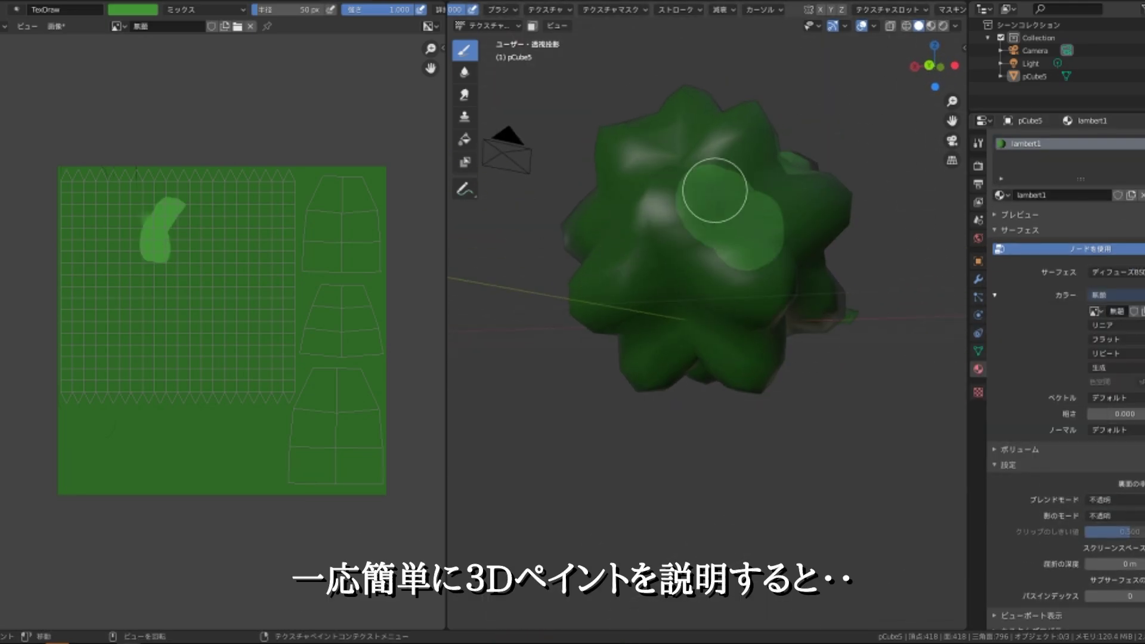
{"action": "left_click_drag", "start_coordinate": [714, 189], "coordinate": [666, 230]}
{"action": "mouse_move", "coordinate": [667, 230]}
{"action": "middle_mouse_down"}
{"action": "mouse_move", "coordinate": [669, 177]}
{"action": "mouse_move", "coordinate": [754, 248]}
{"action": "middle_mouse_up"}
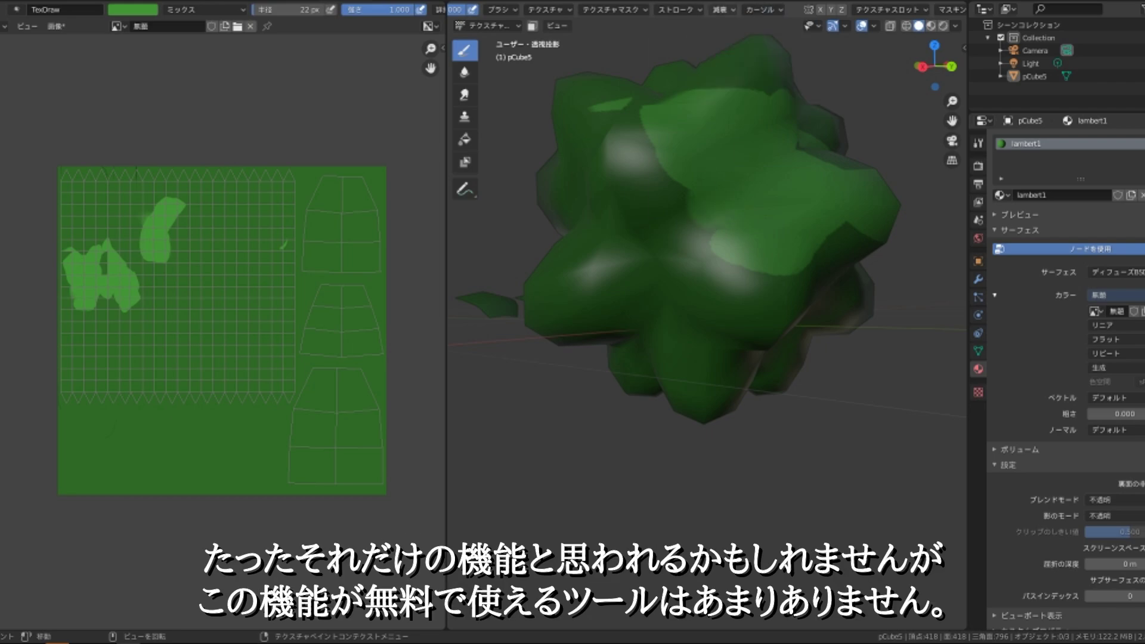
{"action": "left_click", "coordinate": [571, 268]}
{"action": "middle_click_drag", "start_coordinate": [570, 268], "coordinate": [707, 239]}
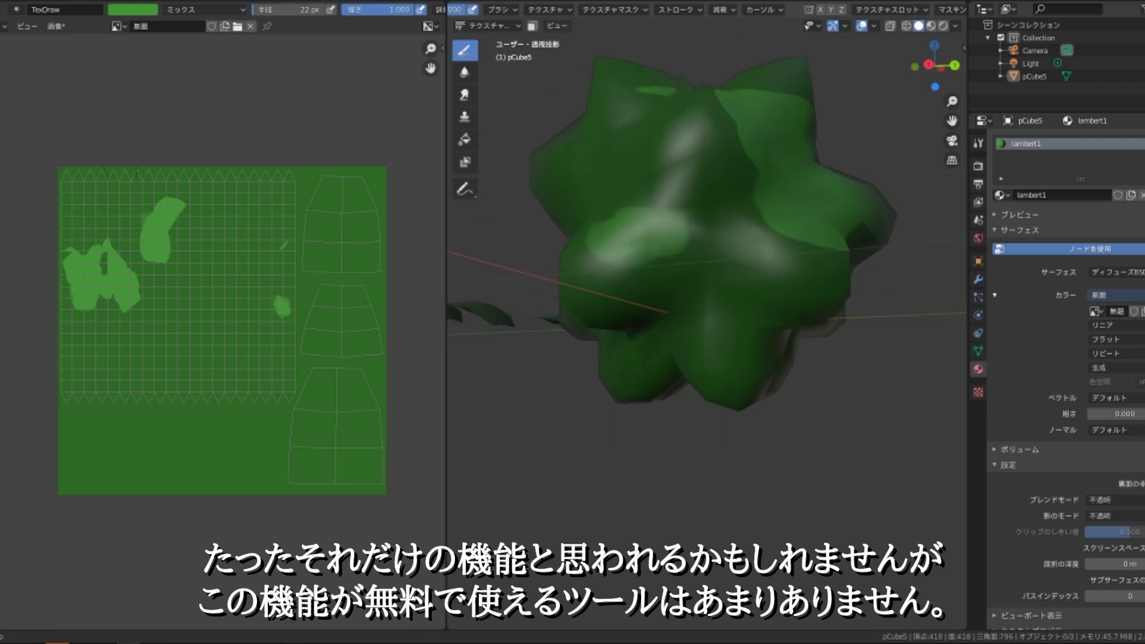
{"action": "middle_click_drag", "start_coordinate": [828, 435], "coordinate": [510, 149]}
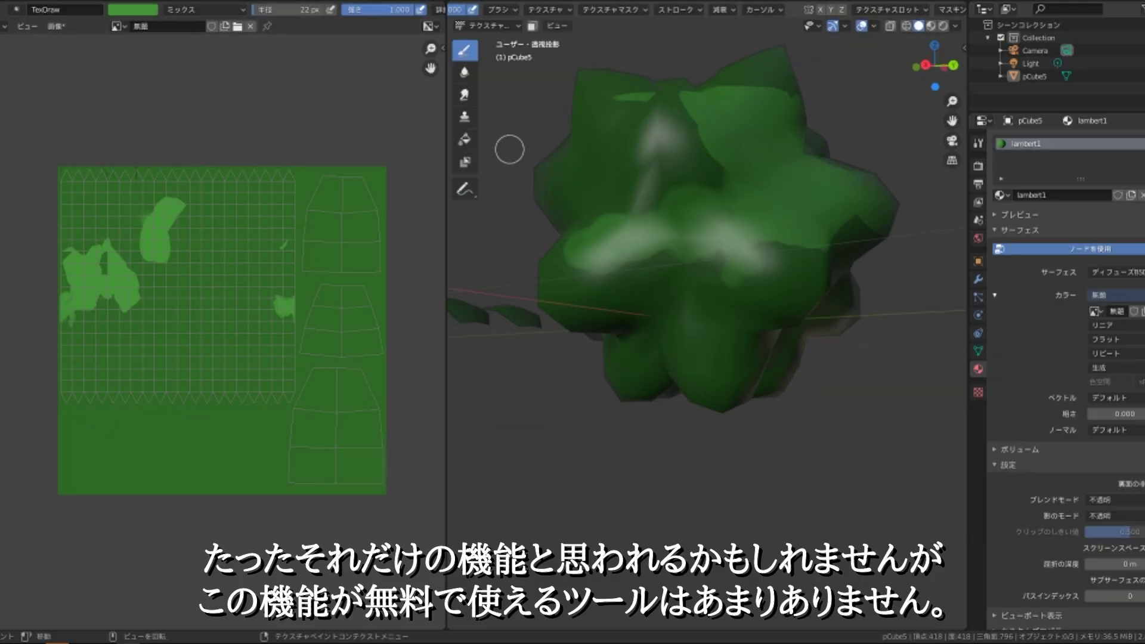
{"action": "left_click", "coordinate": [810, 26]}
- Switch viewport shading to Flat lighting and paint light-green patches onto the mesh
{"action": "left_click", "coordinate": [955, 26]}
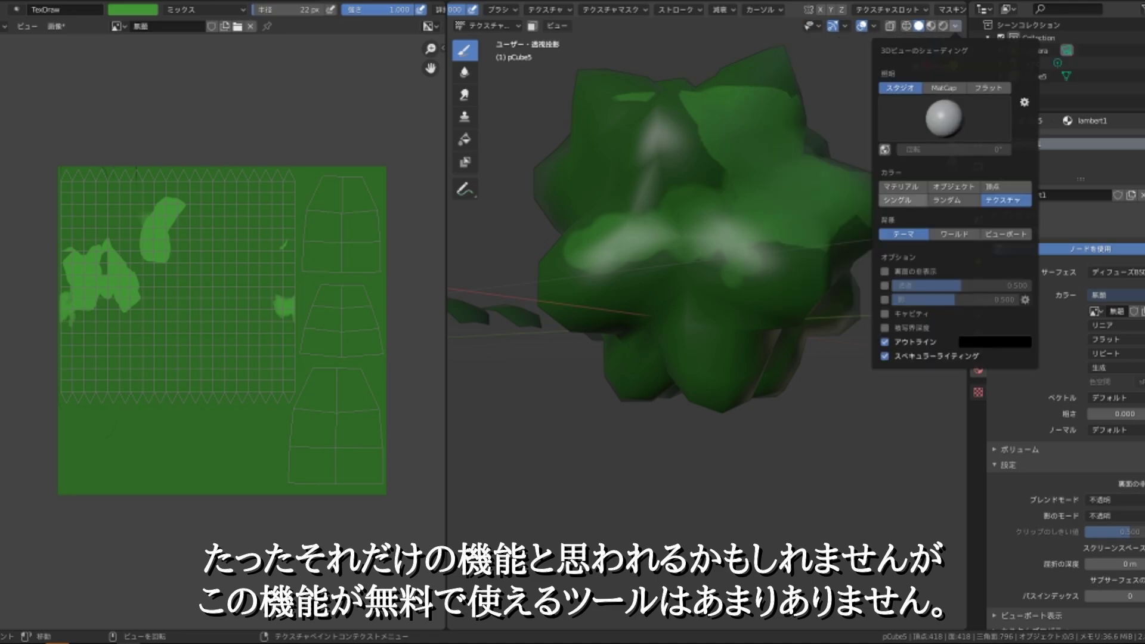
{"action": "left_click", "coordinate": [988, 88]}
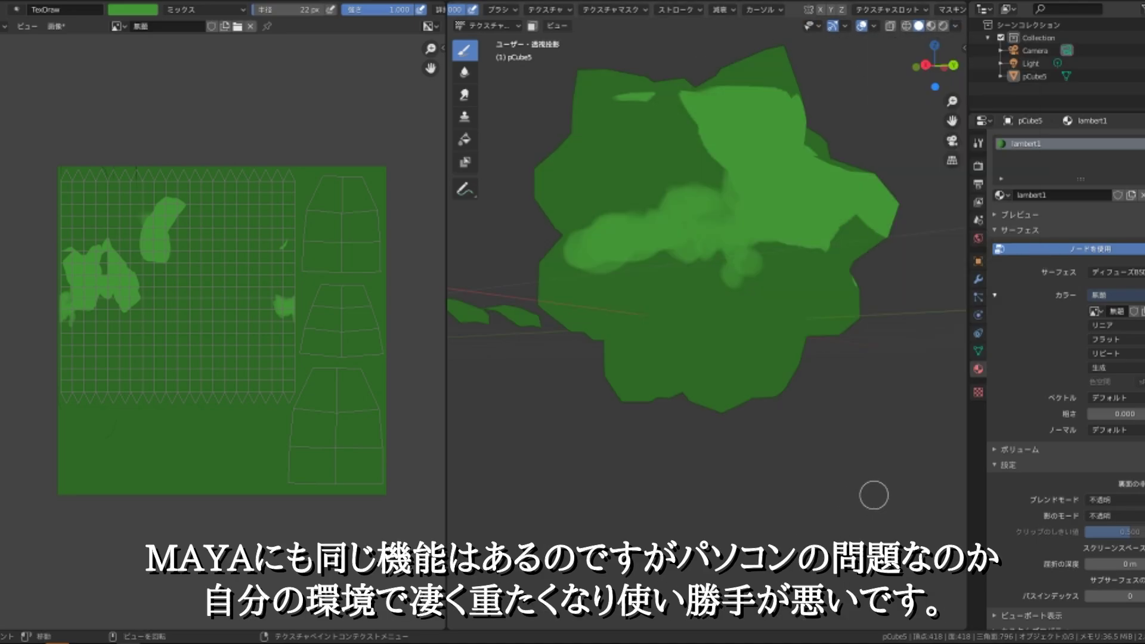
{"action": "middle_click_drag", "start_coordinate": [873, 495], "coordinate": [775, 477]}
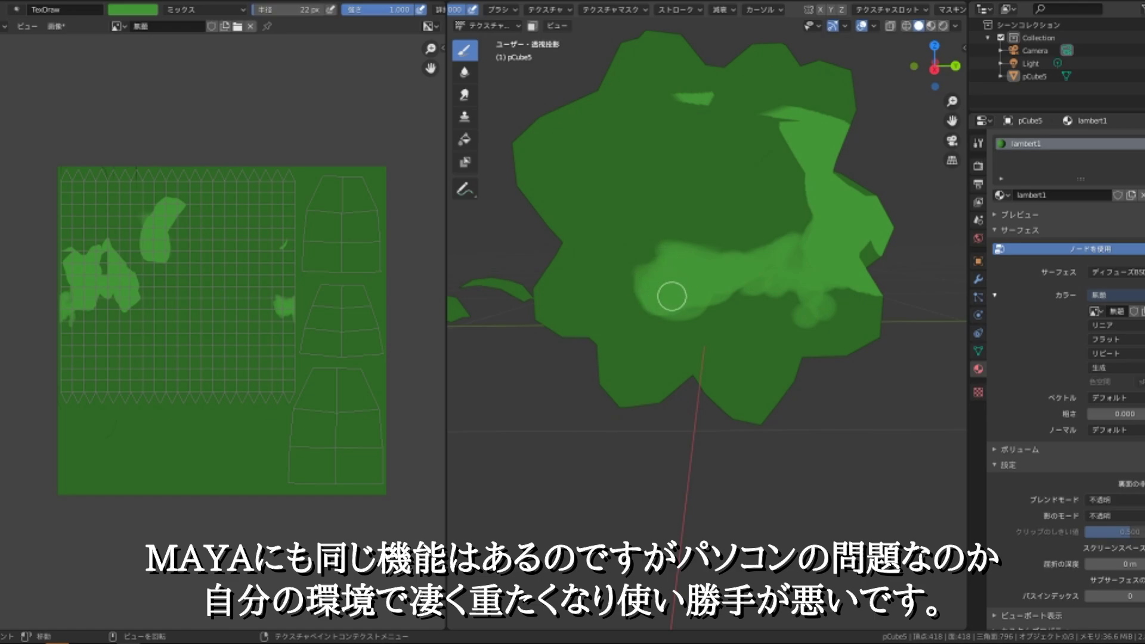
{"action": "middle_click_drag", "start_coordinate": [849, 439], "coordinate": [807, 489]}
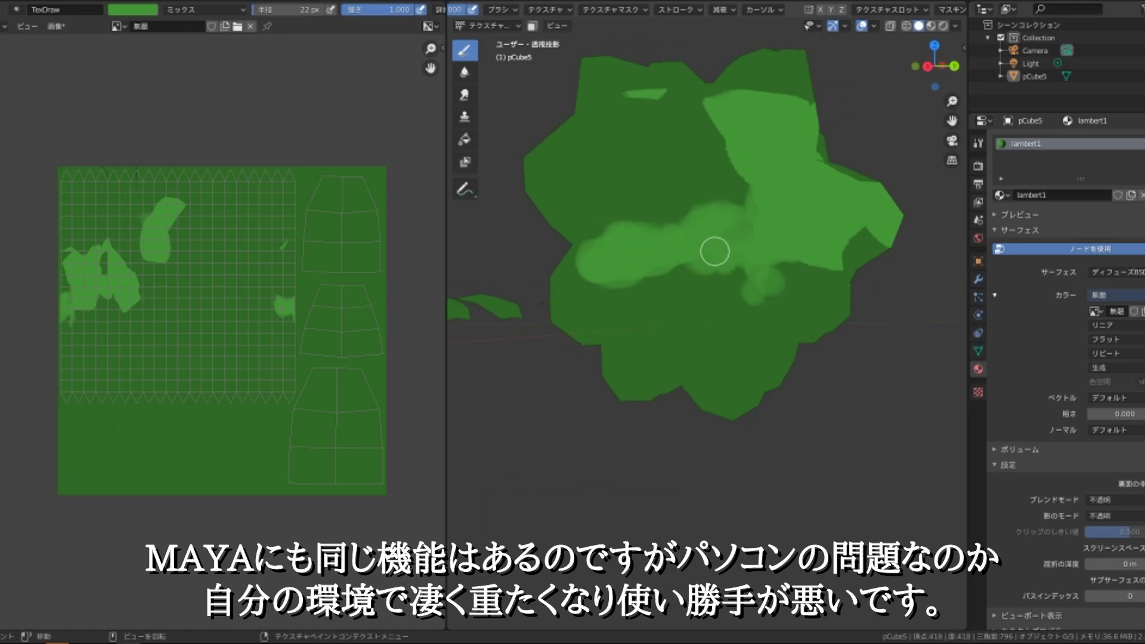
{"action": "mouse_move", "coordinate": [729, 270]}
{"action": "middle_mouse_down"}
{"action": "mouse_move", "coordinate": [638, 274]}
{"action": "mouse_move", "coordinate": [755, 235]}
{"action": "mouse_move", "coordinate": [645, 344]}
{"action": "middle_mouse_up"}
{"action": "left_click_drag", "start_coordinate": [645, 344], "coordinate": [746, 322]}
{"action": "middle_click_drag", "start_coordinate": [745, 321], "coordinate": [664, 260]}
{"action": "left_click_drag", "start_coordinate": [664, 260], "coordinate": [787, 259]}
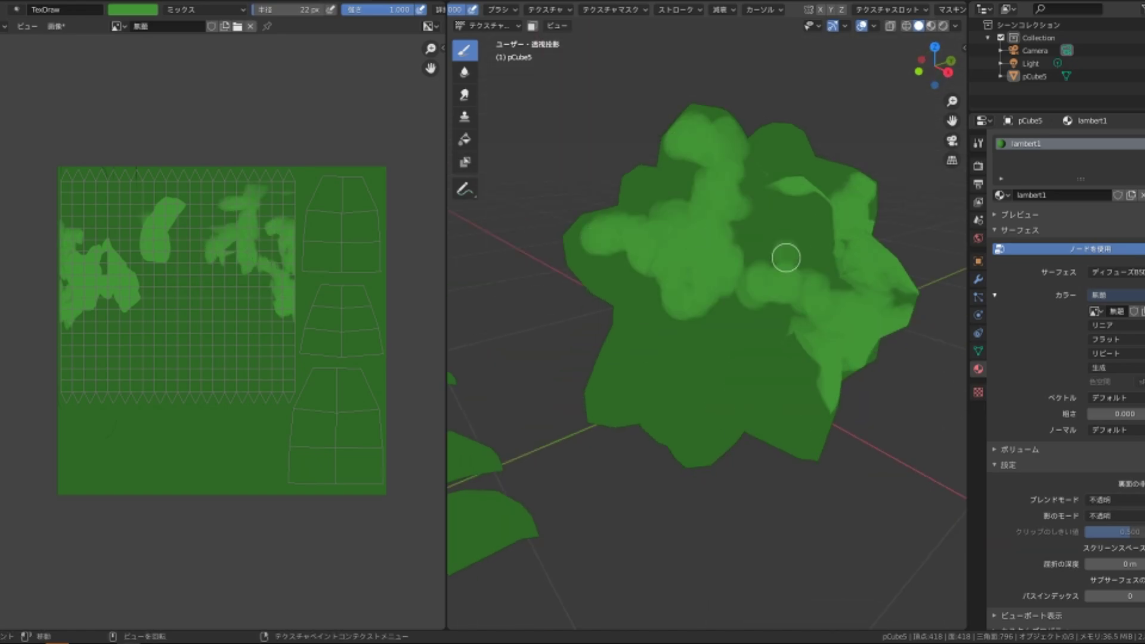
{"action": "middle_click_drag", "start_coordinate": [787, 258], "coordinate": [715, 214]}
{"action": "left_click_drag", "start_coordinate": [715, 214], "coordinate": [688, 245]}
{"action": "middle_click_drag", "start_coordinate": [687, 245], "coordinate": [729, 272]}
- With a 13 px brush radius, paint thinner light-green streaks around the mesh
{"action": "left_click", "coordinate": [730, 271]}
{"action": "left_click_drag", "start_coordinate": [729, 272], "coordinate": [749, 284]}
{"action": "middle_click_drag", "start_coordinate": [749, 283], "coordinate": [691, 215]}
{"action": "left_click_drag", "start_coordinate": [691, 215], "coordinate": [777, 315]}
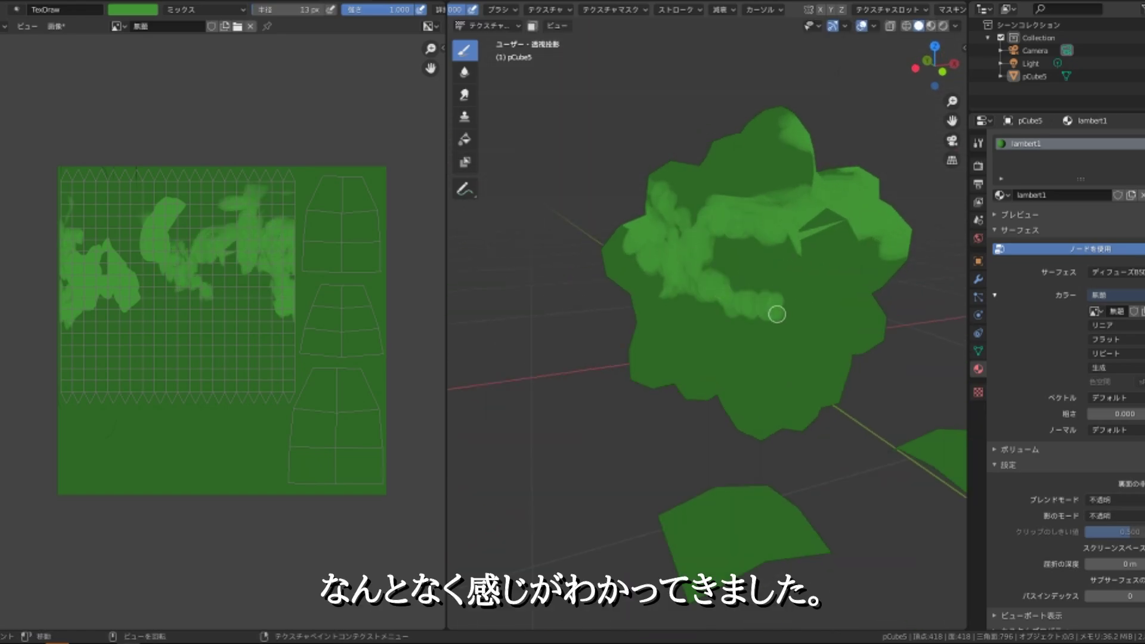
{"action": "middle_click_drag", "start_coordinate": [616, 233], "coordinate": [767, 270]}
{"action": "left_click_drag", "start_coordinate": [767, 271], "coordinate": [767, 350]}
{"action": "middle_click_drag", "start_coordinate": [767, 350], "coordinate": [683, 262]}
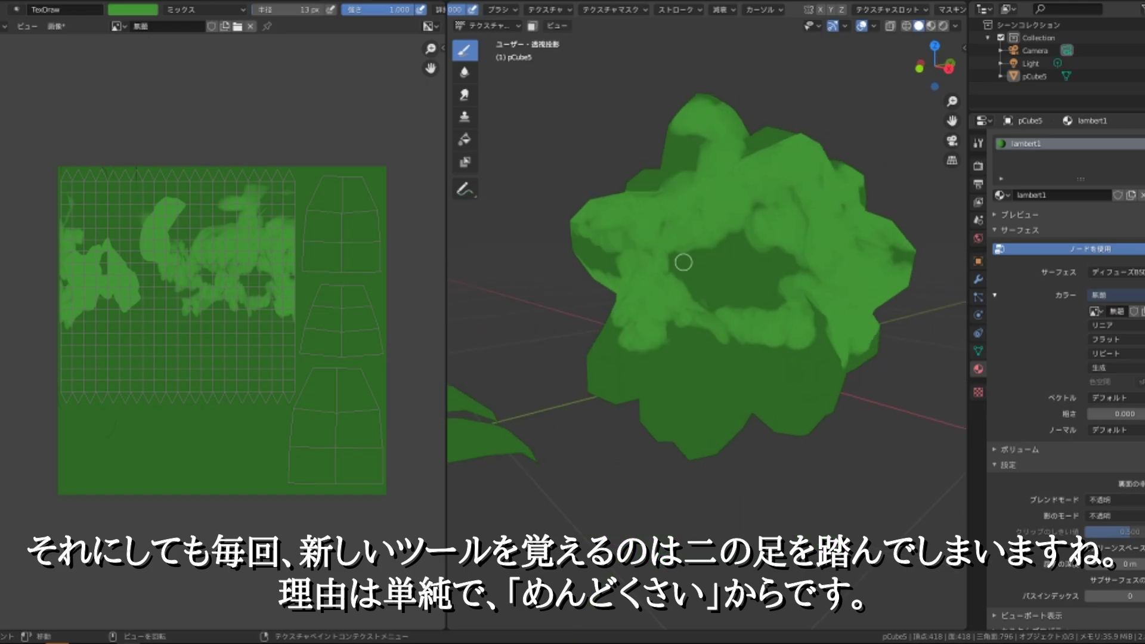
{"action": "middle_click_drag", "start_coordinate": [821, 330], "coordinate": [698, 320]}
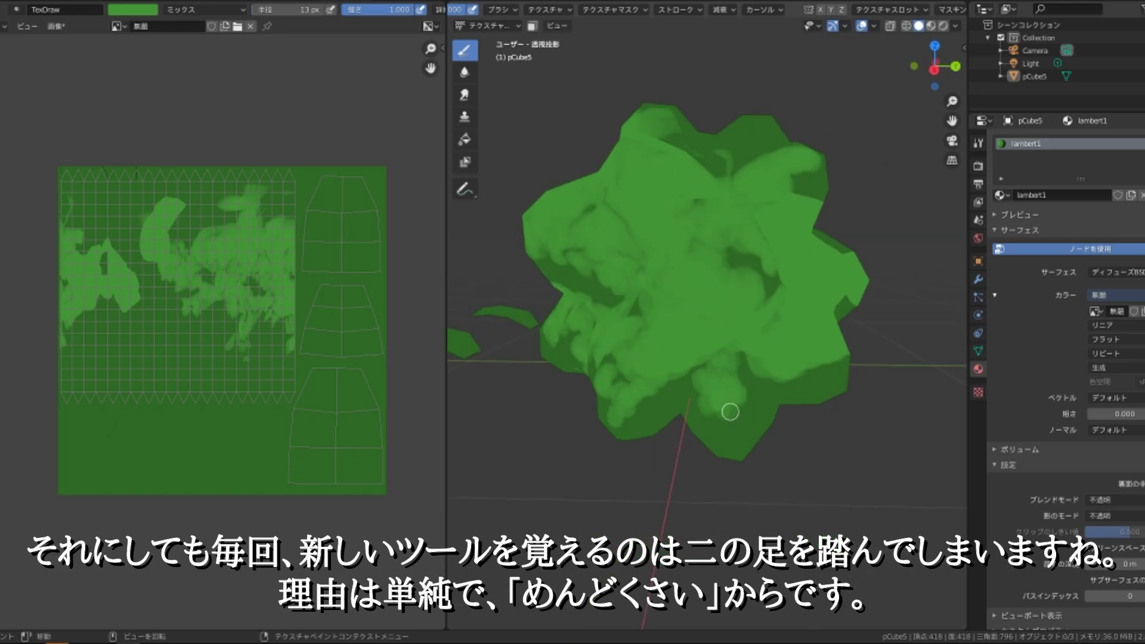
{"action": "mouse_move", "coordinate": [730, 411]}
{"action": "middle_mouse_down"}
{"action": "mouse_move", "coordinate": [723, 263]}
{"action": "mouse_move", "coordinate": [639, 250]}
{"action": "mouse_move", "coordinate": [650, 349]}
{"action": "middle_mouse_up"}
{"action": "scroll", "coordinate": [638, 251], "scroll_direction": "down", "scroll_amount": 3}
{"action": "scroll", "coordinate": [650, 349], "scroll_direction": "up", "scroll_amount": 2}
{"action": "mouse_move", "coordinate": [668, 396]}
{"action": "middle_mouse_down"}
{"action": "mouse_move", "coordinate": [660, 288]}
{"action": "mouse_move", "coordinate": [620, 337]}
{"action": "mouse_move", "coordinate": [618, 361]}
{"action": "mouse_move", "coordinate": [614, 327]}
{"action": "mouse_move", "coordinate": [810, 327]}
{"action": "mouse_move", "coordinate": [625, 229]}
{"action": "mouse_move", "coordinate": [650, 202]}
{"action": "middle_mouse_up"}
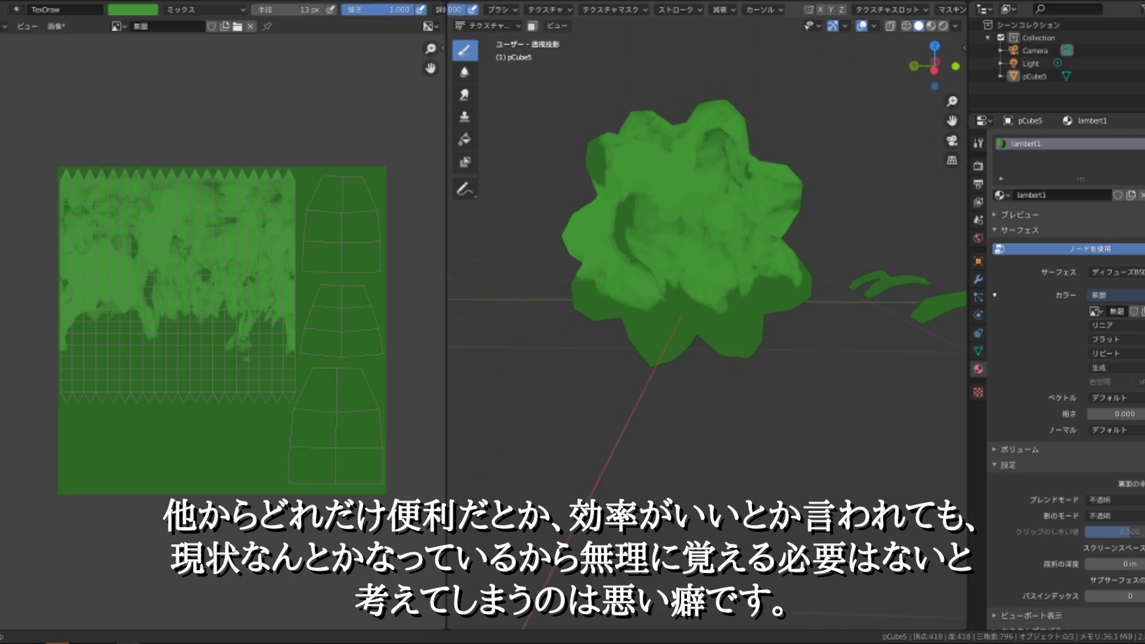
- Set brush strength 0.5 and radius 9 px, then paint darker green shading strokes
{"action": "right_click", "coordinate": [650, 203]}
{"action": "middle_click_drag", "start_coordinate": [813, 298], "coordinate": [715, 239]}
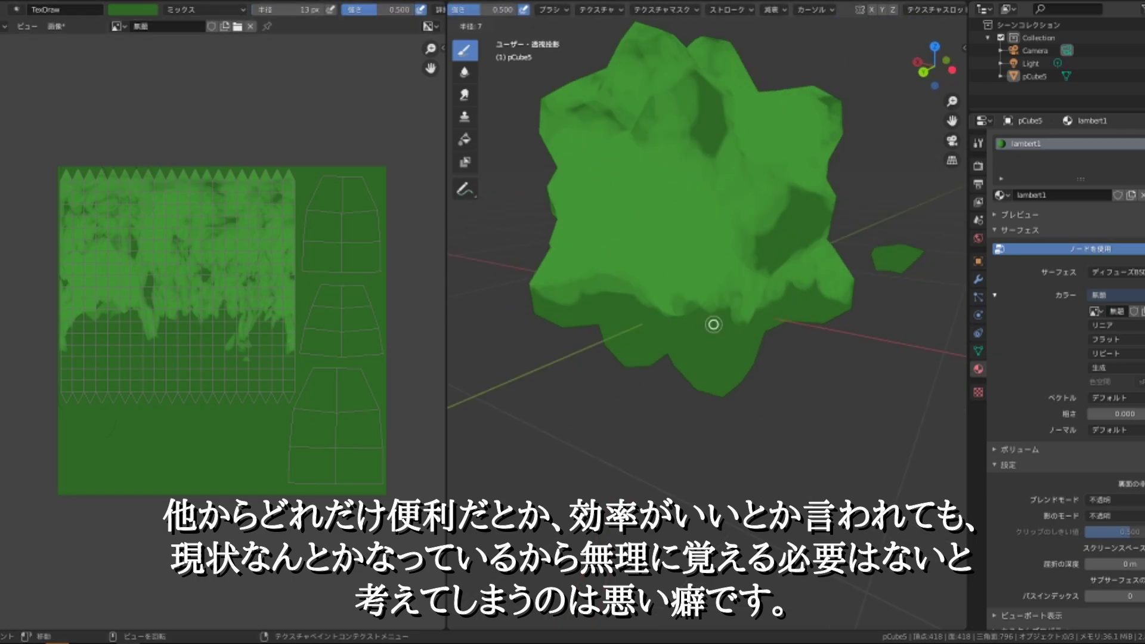
{"action": "mouse_move", "coordinate": [579, 298]}
{"action": "middle_mouse_down"}
{"action": "mouse_move", "coordinate": [665, 203]}
{"action": "mouse_move", "coordinate": [723, 331]}
{"action": "mouse_move", "coordinate": [732, 242]}
{"action": "middle_mouse_up"}
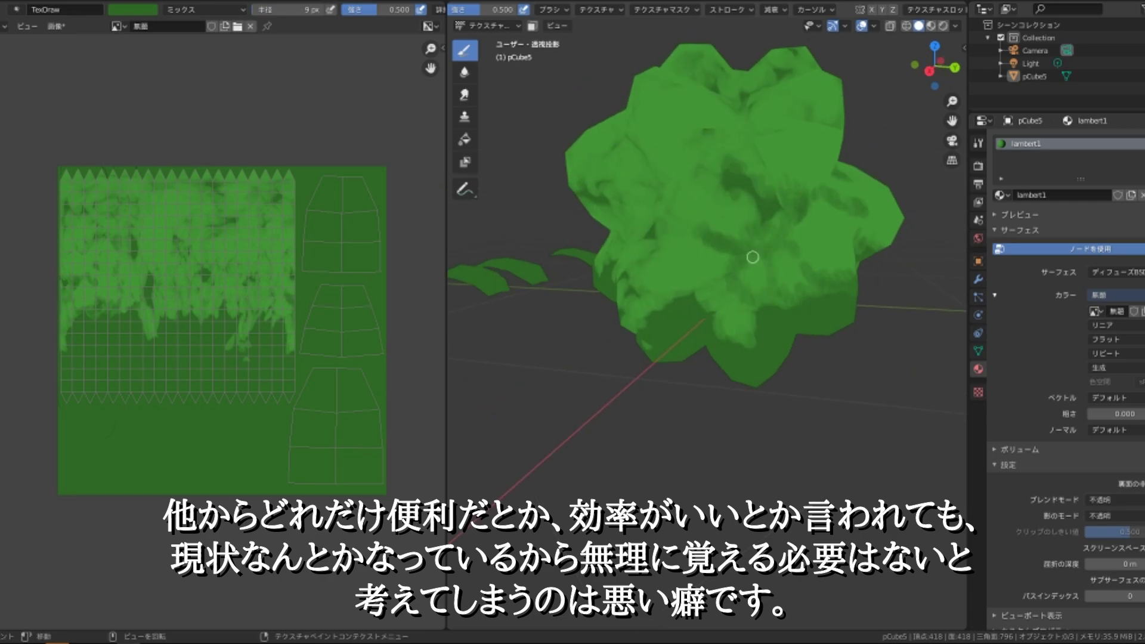
{"action": "middle_click_drag", "start_coordinate": [778, 160], "coordinate": [787, 205]}
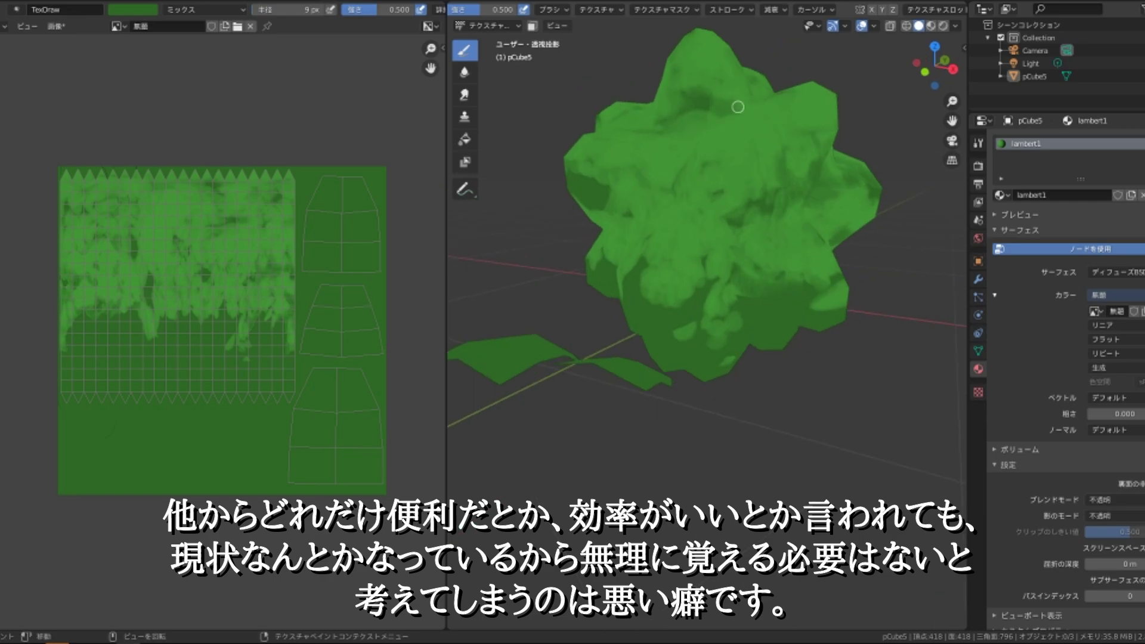
{"action": "middle_click_drag", "start_coordinate": [633, 244], "coordinate": [716, 175]}
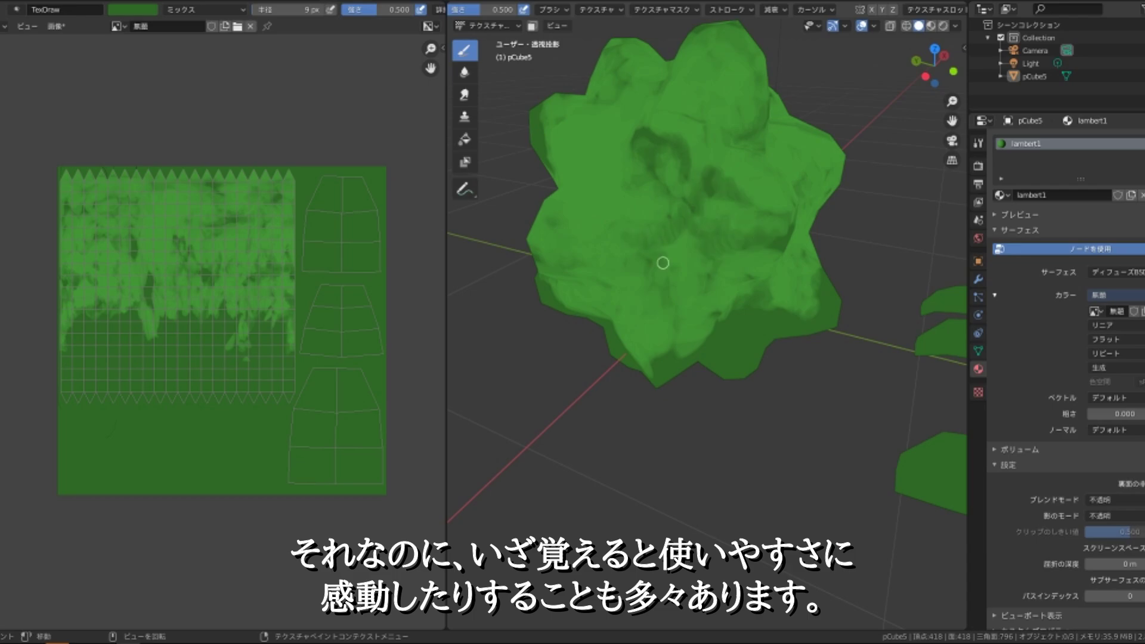
{"action": "mouse_move", "coordinate": [662, 262]}
{"action": "middle_mouse_down"}
{"action": "mouse_move", "coordinate": [679, 145]}
{"action": "mouse_move", "coordinate": [654, 237]}
{"action": "mouse_move", "coordinate": [692, 312]}
{"action": "mouse_move", "coordinate": [699, 177]}
{"action": "middle_mouse_up"}
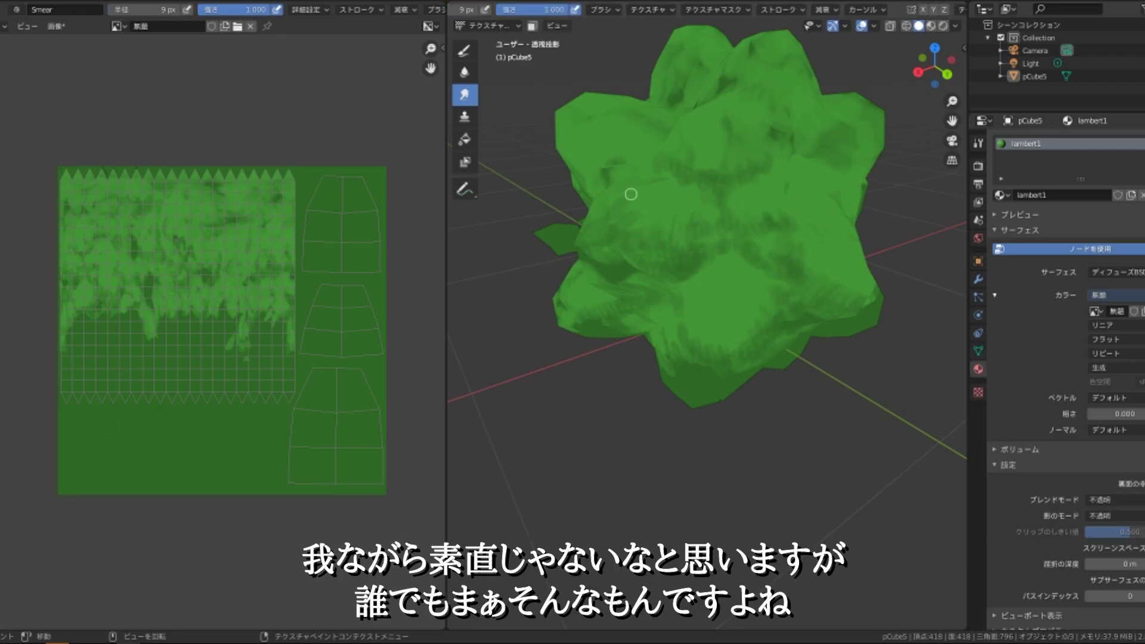
- Orbit and zoom around the foliage mesh while shading its lower rows darker green
{"action": "middle_click_drag", "start_coordinate": [631, 194], "coordinate": [698, 154]}
{"action": "scroll", "coordinate": [698, 153], "scroll_direction": "up", "scroll_amount": 2}
{"action": "mouse_move", "coordinate": [823, 286]}
{"action": "middle_mouse_down"}
{"action": "mouse_move", "coordinate": [828, 204]}
{"action": "mouse_move", "coordinate": [671, 285]}
{"action": "mouse_move", "coordinate": [756, 304]}
{"action": "middle_mouse_up"}
{"action": "mouse_move", "coordinate": [679, 140]}
{"action": "middle_mouse_down"}
{"action": "mouse_move", "coordinate": [757, 260]}
{"action": "mouse_move", "coordinate": [660, 243]}
{"action": "mouse_move", "coordinate": [721, 118]}
{"action": "middle_mouse_up"}
{"action": "scroll", "coordinate": [720, 117], "scroll_direction": "down", "scroll_amount": 3}
{"action": "scroll", "coordinate": [707, 251], "scroll_direction": "up", "scroll_amount": 4}
{"action": "mouse_move", "coordinate": [708, 251]}
{"action": "middle_mouse_down"}
{"action": "mouse_move", "coordinate": [738, 161]}
{"action": "mouse_move", "coordinate": [623, 259]}
{"action": "mouse_move", "coordinate": [671, 155]}
{"action": "mouse_move", "coordinate": [668, 334]}
{"action": "mouse_move", "coordinate": [715, 237]}
{"action": "mouse_move", "coordinate": [614, 225]}
{"action": "mouse_move", "coordinate": [669, 107]}
{"action": "mouse_move", "coordinate": [749, 206]}
{"action": "mouse_move", "coordinate": [605, 278]}
{"action": "mouse_move", "coordinate": [759, 437]}
{"action": "mouse_move", "coordinate": [721, 322]}
{"action": "mouse_move", "coordinate": [646, 300]}
{"action": "mouse_move", "coordinate": [641, 173]}
{"action": "mouse_move", "coordinate": [595, 227]}
{"action": "mouse_move", "coordinate": [572, 197]}
{"action": "mouse_move", "coordinate": [554, 247]}
{"action": "mouse_move", "coordinate": [713, 256]}
{"action": "mouse_move", "coordinate": [767, 238]}
{"action": "mouse_move", "coordinate": [513, 164]}
{"action": "mouse_move", "coordinate": [682, 222]}
{"action": "mouse_move", "coordinate": [777, 363]}
{"action": "mouse_move", "coordinate": [667, 329]}
{"action": "mouse_move", "coordinate": [628, 283]}
{"action": "mouse_move", "coordinate": [669, 417]}
{"action": "mouse_move", "coordinate": [693, 302]}
{"action": "mouse_move", "coordinate": [746, 357]}
{"action": "mouse_move", "coordinate": [559, 468]}
{"action": "mouse_move", "coordinate": [643, 352]}
{"action": "middle_mouse_up"}
{"action": "mouse_move", "coordinate": [533, 327]}
{"action": "middle_mouse_down"}
{"action": "mouse_move", "coordinate": [698, 363]}
{"action": "mouse_move", "coordinate": [717, 260]}
{"action": "mouse_move", "coordinate": [685, 274]}
{"action": "middle_mouse_up"}
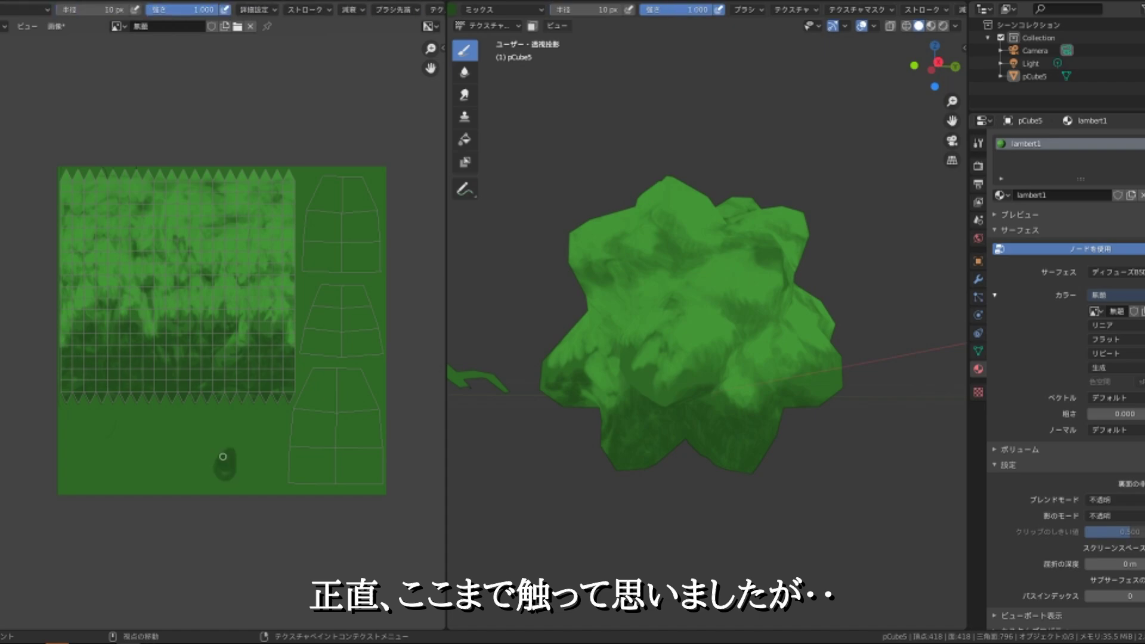
- Enlarge the dark green sample blob and paint a light green blob beside the layout
{"action": "left_click_drag", "start_coordinate": [222, 457], "coordinate": [238, 462]}
{"action": "scroll", "coordinate": [148, 542], "scroll_direction": "up", "scroll_amount": 2}
{"action": "left_click_drag", "start_coordinate": [131, 531], "coordinate": [176, 539]}
{"action": "mouse_move", "coordinate": [716, 310]}
{"action": "middle_mouse_down"}
{"action": "mouse_move", "coordinate": [796, 280]}
{"action": "mouse_move", "coordinate": [654, 424]}
{"action": "mouse_move", "coordinate": [660, 261]}
{"action": "mouse_move", "coordinate": [670, 379]}
{"action": "mouse_move", "coordinate": [620, 281]}
{"action": "mouse_move", "coordinate": [790, 246]}
{"action": "mouse_move", "coordinate": [631, 414]}
{"action": "mouse_move", "coordinate": [765, 280]}
{"action": "middle_mouse_up"}
- Smear the paint with a 17 px brush, then switch back to the Draw brush
{"action": "key", "text": "shift+space"}
{"action": "key", "text": "3"}
{"action": "mouse_move", "coordinate": [679, 342]}
{"action": "middle_mouse_down"}
{"action": "mouse_move", "coordinate": [767, 328]}
{"action": "mouse_move", "coordinate": [695, 388]}
{"action": "mouse_move", "coordinate": [685, 235]}
{"action": "mouse_move", "coordinate": [713, 290]}
{"action": "middle_mouse_up"}
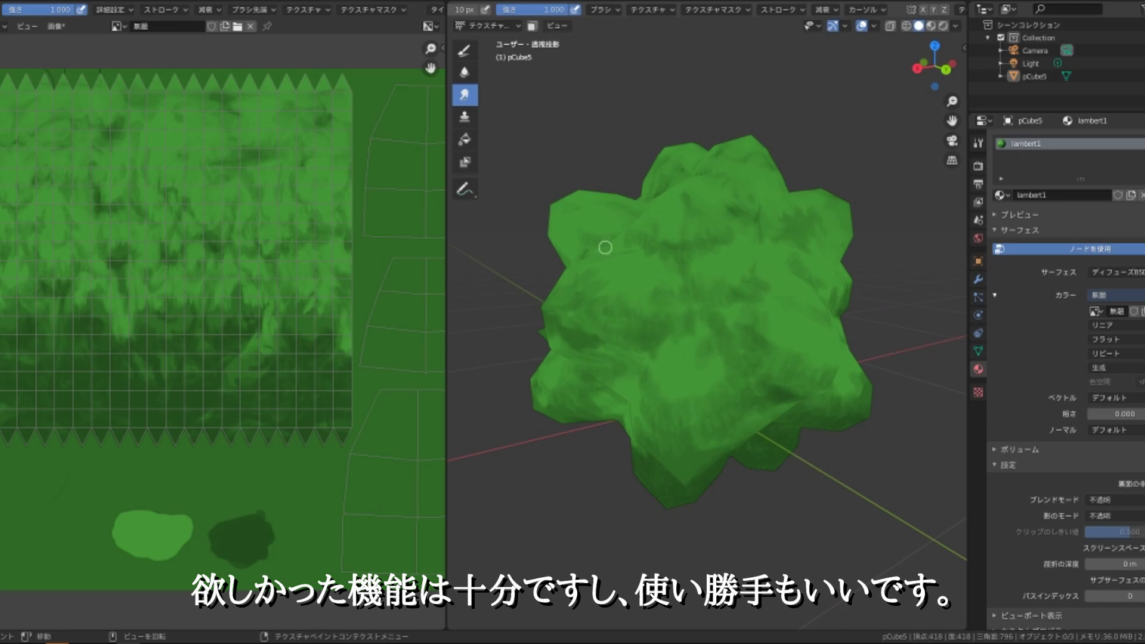
{"action": "mouse_move", "coordinate": [605, 247]}
{"action": "middle_mouse_down"}
{"action": "mouse_move", "coordinate": [614, 286]}
{"action": "mouse_move", "coordinate": [659, 334]}
{"action": "mouse_move", "coordinate": [578, 445]}
{"action": "mouse_move", "coordinate": [776, 292]}
{"action": "mouse_move", "coordinate": [643, 332]}
{"action": "mouse_move", "coordinate": [698, 322]}
{"action": "mouse_move", "coordinate": [695, 401]}
{"action": "mouse_move", "coordinate": [704, 334]}
{"action": "middle_mouse_up"}
{"action": "key", "text": "shift+space"}
{"action": "key", "text": "1"}
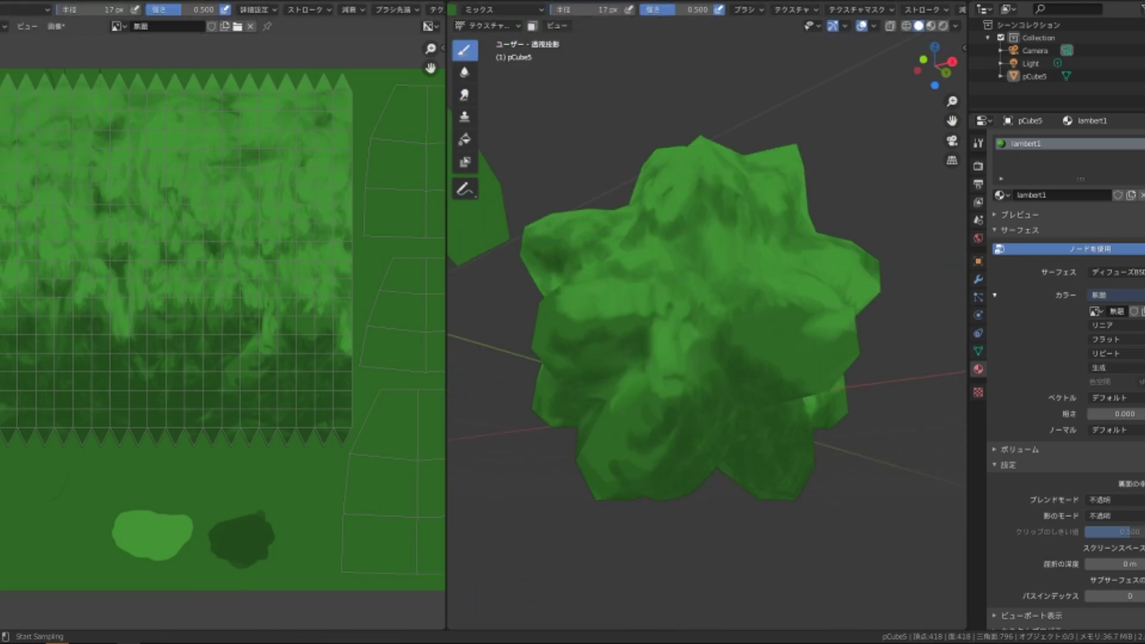
{"action": "mouse_move", "coordinate": [608, 468]}
{"action": "middle_mouse_down"}
{"action": "mouse_move", "coordinate": [682, 348]}
{"action": "mouse_move", "coordinate": [644, 429]}
{"action": "mouse_move", "coordinate": [747, 235]}
{"action": "mouse_move", "coordinate": [708, 297]}
{"action": "mouse_move", "coordinate": [764, 417]}
{"action": "mouse_move", "coordinate": [706, 196]}
{"action": "mouse_move", "coordinate": [667, 293]}
{"action": "middle_mouse_up"}
{"action": "scroll", "coordinate": [704, 196], "scroll_direction": "down", "scroll_amount": 3}
- Soften the painted highlights with the Soften brush and check them around the mesh
{"action": "key", "text": "shift+space"}
{"action": "key", "text": "2"}
{"action": "mouse_move", "coordinate": [693, 427]}
{"action": "middle_mouse_down"}
{"action": "mouse_move", "coordinate": [745, 358]}
{"action": "mouse_move", "coordinate": [621, 286]}
{"action": "middle_mouse_up"}
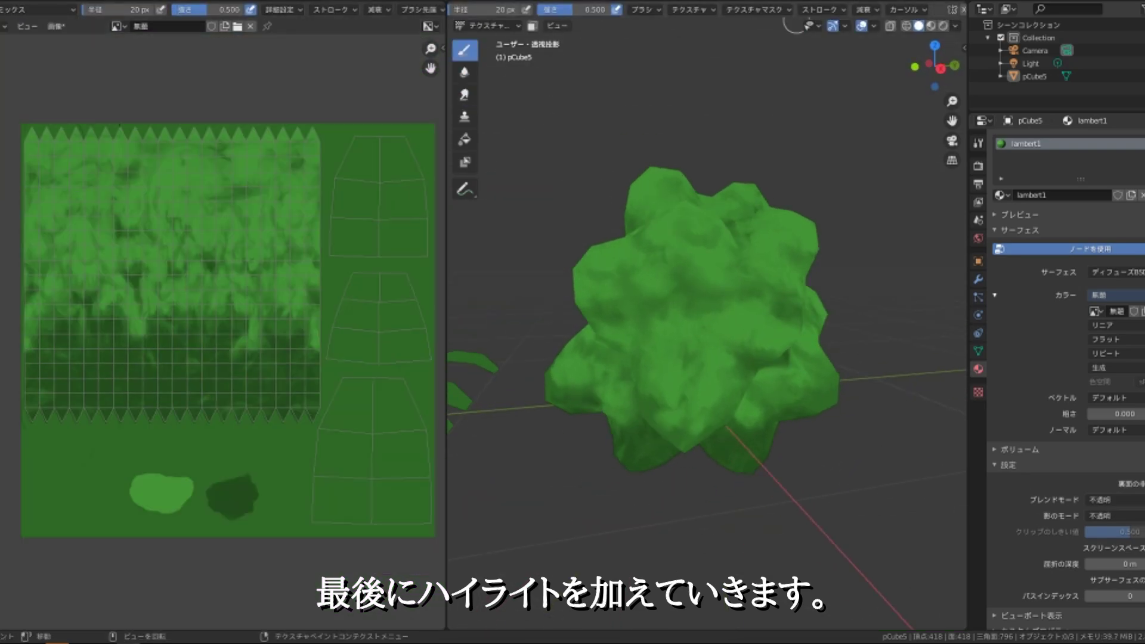
{"action": "scroll", "coordinate": [893, 314], "scroll_direction": "up", "scroll_amount": 2}
{"action": "scroll", "coordinate": [743, 370], "scroll_direction": "up", "scroll_amount": 4}
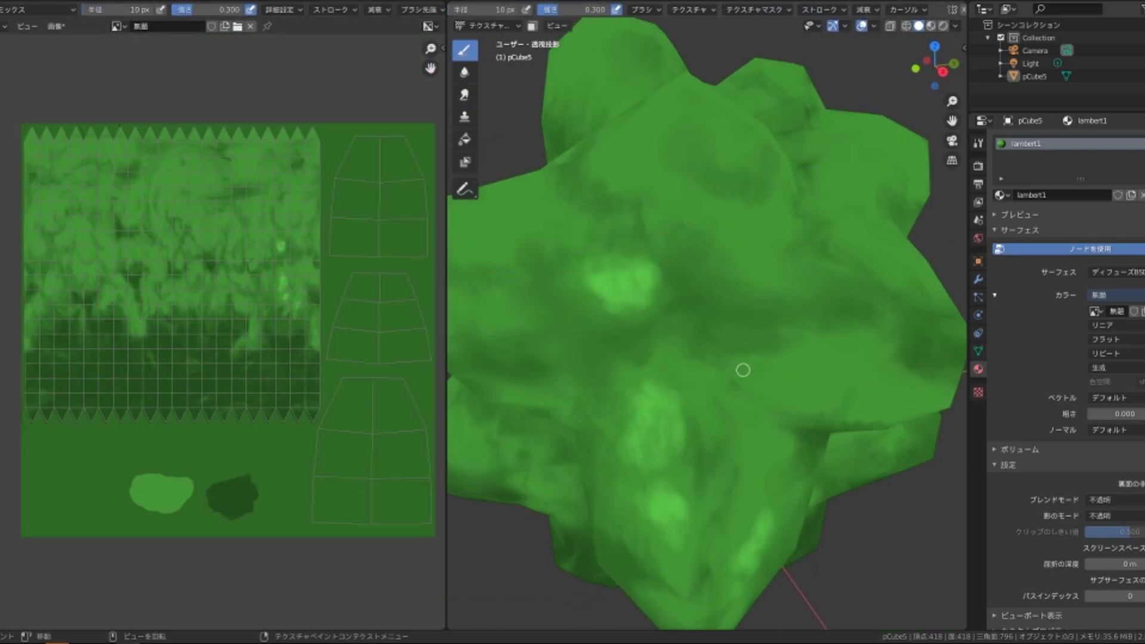
{"action": "scroll", "coordinate": [737, 145], "scroll_direction": "down", "scroll_amount": 4}
{"action": "middle_click_drag", "start_coordinate": [715, 238], "coordinate": [676, 310]}
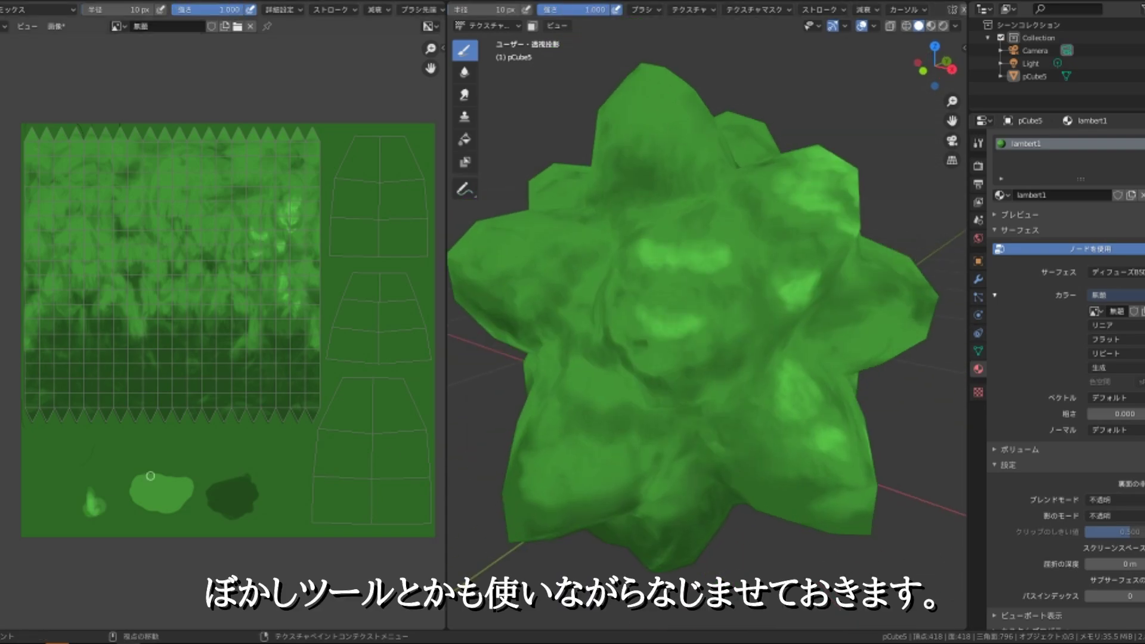
{"action": "mouse_move", "coordinate": [546, 486]}
{"action": "middle_mouse_down"}
{"action": "mouse_move", "coordinate": [685, 320]}
{"action": "mouse_move", "coordinate": [796, 429]}
{"action": "middle_mouse_up"}
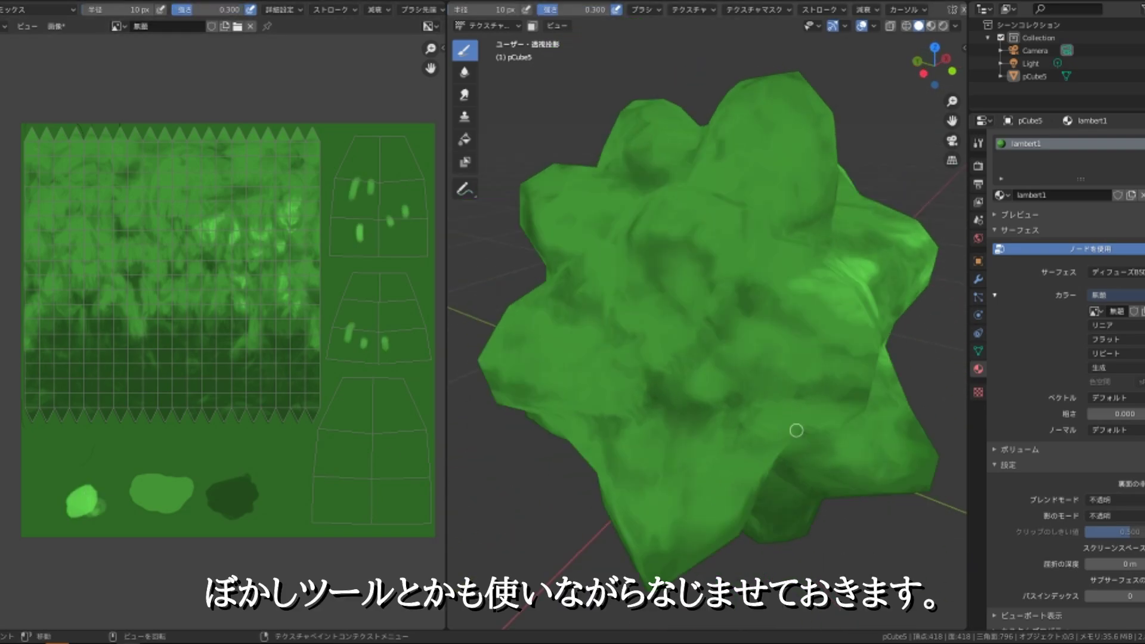
- Orbit around the foliage to inspect it and select the Soften brush
{"action": "mouse_move", "coordinate": [761, 356]}
{"action": "middle_mouse_down"}
{"action": "mouse_move", "coordinate": [582, 332]}
{"action": "mouse_move", "coordinate": [689, 324]}
{"action": "mouse_move", "coordinate": [708, 410]}
{"action": "middle_mouse_up"}
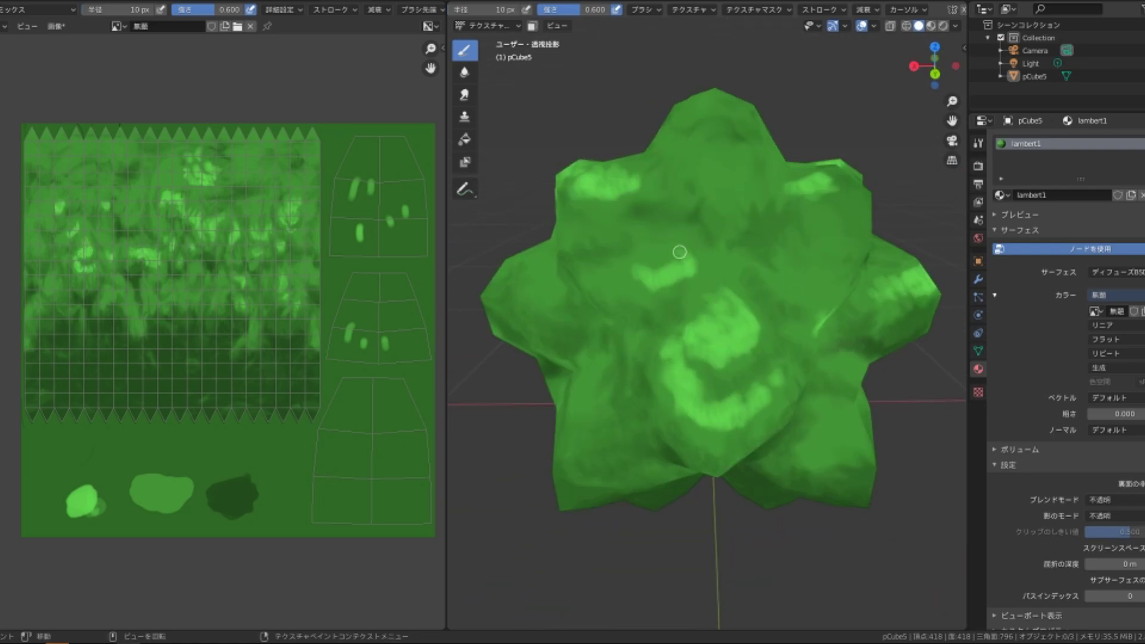
{"action": "middle_click_drag", "start_coordinate": [679, 252], "coordinate": [709, 298]}
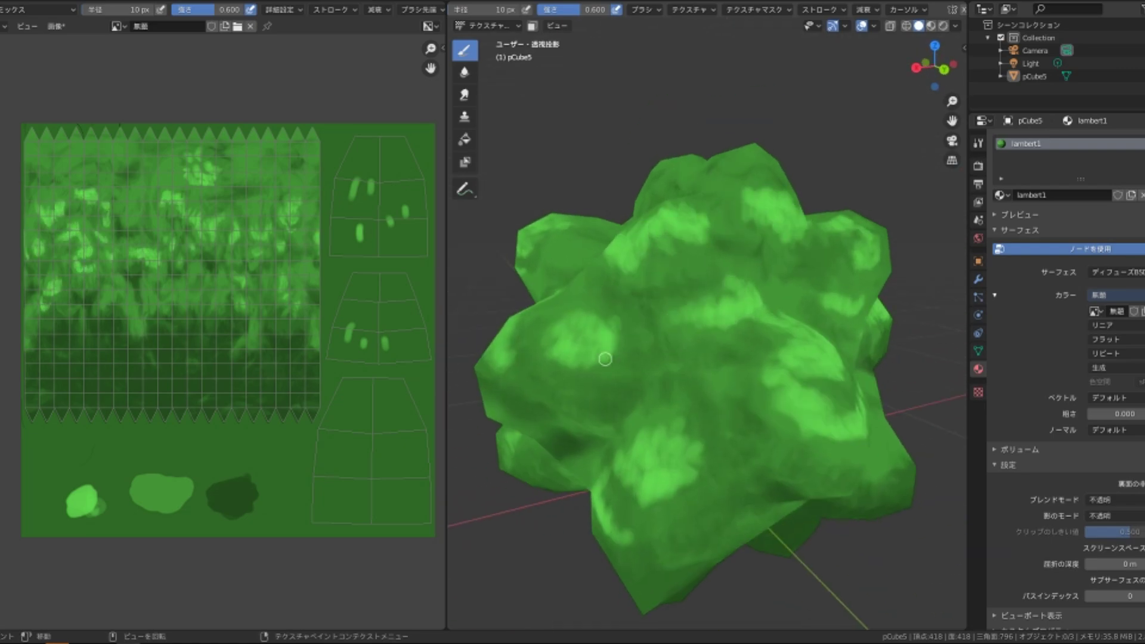
{"action": "mouse_move", "coordinate": [604, 359]}
{"action": "middle_mouse_down"}
{"action": "mouse_move", "coordinate": [703, 356]}
{"action": "mouse_move", "coordinate": [571, 384]}
{"action": "mouse_move", "coordinate": [760, 238]}
{"action": "middle_mouse_up"}
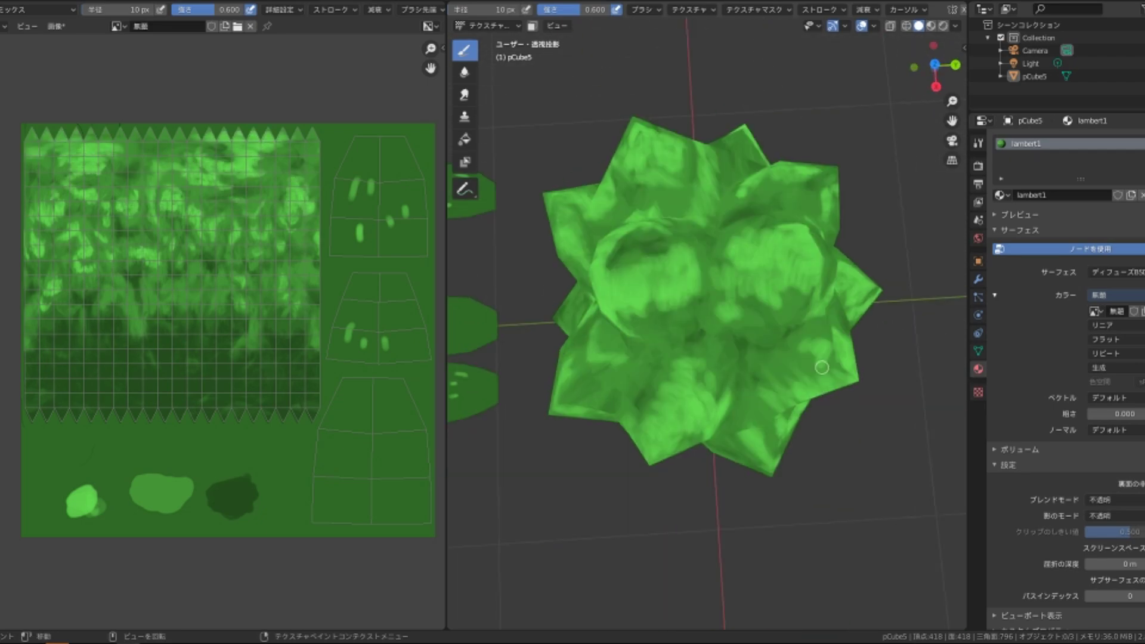
{"action": "mouse_move", "coordinate": [821, 367]}
{"action": "middle_mouse_down"}
{"action": "mouse_move", "coordinate": [762, 360]}
{"action": "mouse_move", "coordinate": [876, 411]}
{"action": "mouse_move", "coordinate": [645, 424]}
{"action": "middle_mouse_up"}
{"action": "mouse_move", "coordinate": [672, 247]}
{"action": "middle_mouse_down"}
{"action": "mouse_move", "coordinate": [718, 373]}
{"action": "mouse_move", "coordinate": [666, 430]}
{"action": "mouse_move", "coordinate": [797, 332]}
{"action": "middle_mouse_up"}
{"action": "left_click", "coordinate": [465, 72]}
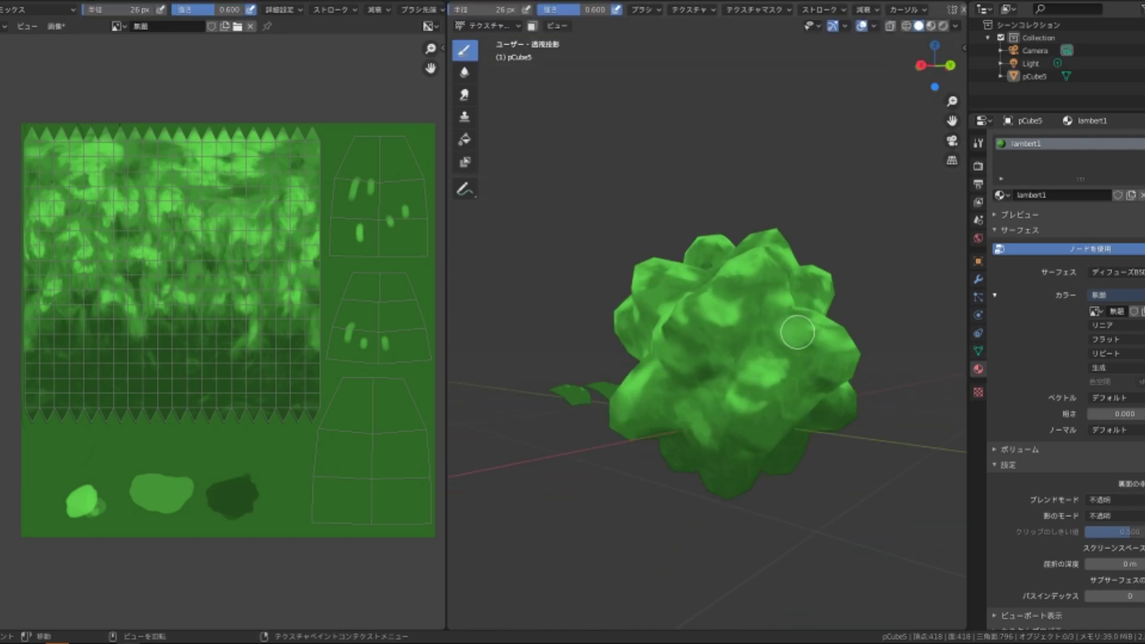
{"action": "middle_click_drag", "start_coordinate": [657, 385], "coordinate": [600, 370]}
- Set the brush blend to Overlay and paint dark patches on the lower UV island
{"action": "left_click", "coordinate": [39, 10]}
{"action": "left_click", "coordinate": [54, 149]}
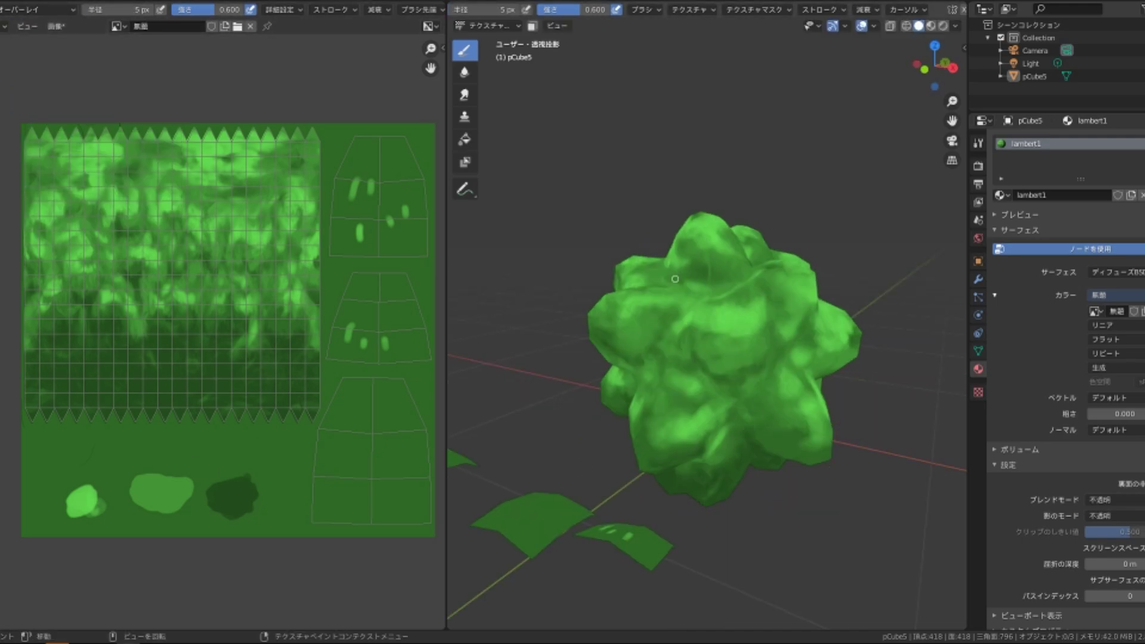
{"action": "scroll", "coordinate": [742, 319], "scroll_direction": "up", "scroll_amount": 3}
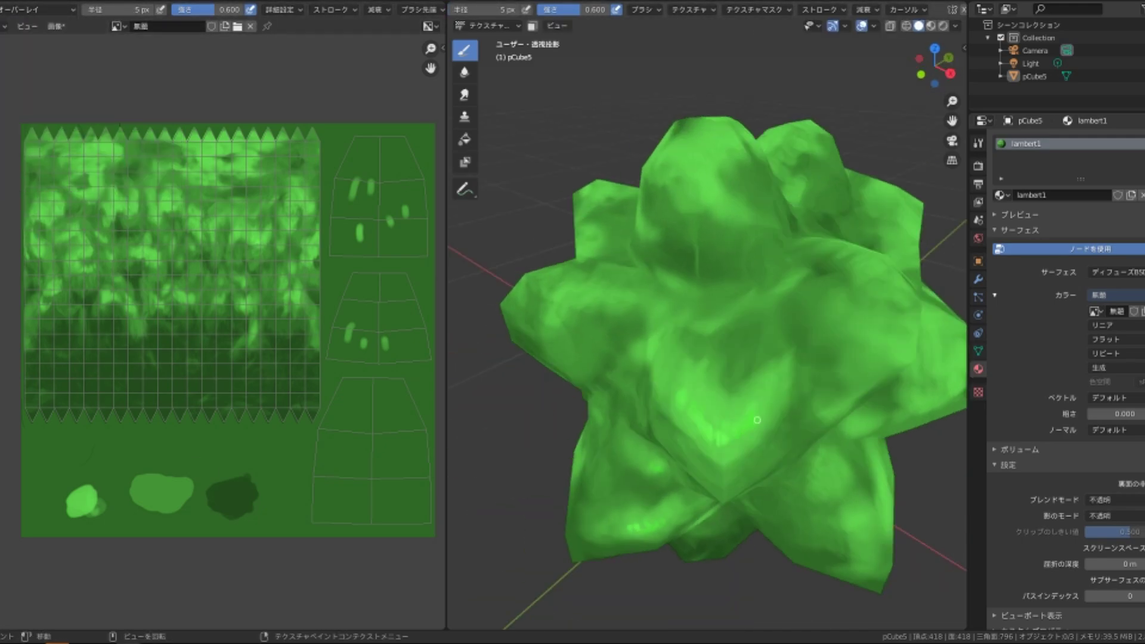
{"action": "middle_click_drag", "start_coordinate": [733, 358], "coordinate": [688, 349]}
{"action": "mouse_move", "coordinate": [632, 188]}
{"action": "middle_mouse_down"}
{"action": "mouse_move", "coordinate": [542, 325]}
{"action": "mouse_move", "coordinate": [690, 321]}
{"action": "middle_mouse_up"}
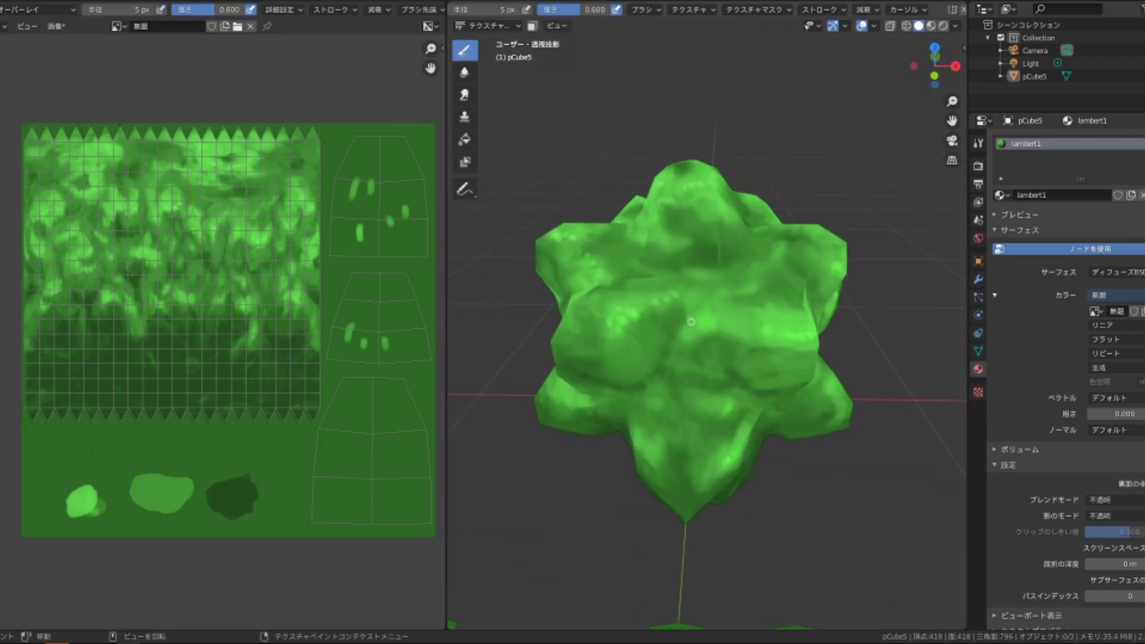
{"action": "scroll", "coordinate": [399, 483], "scroll_direction": "up", "scroll_amount": 3}
{"action": "left_click_drag", "start_coordinate": [273, 404], "coordinate": [261, 424]}
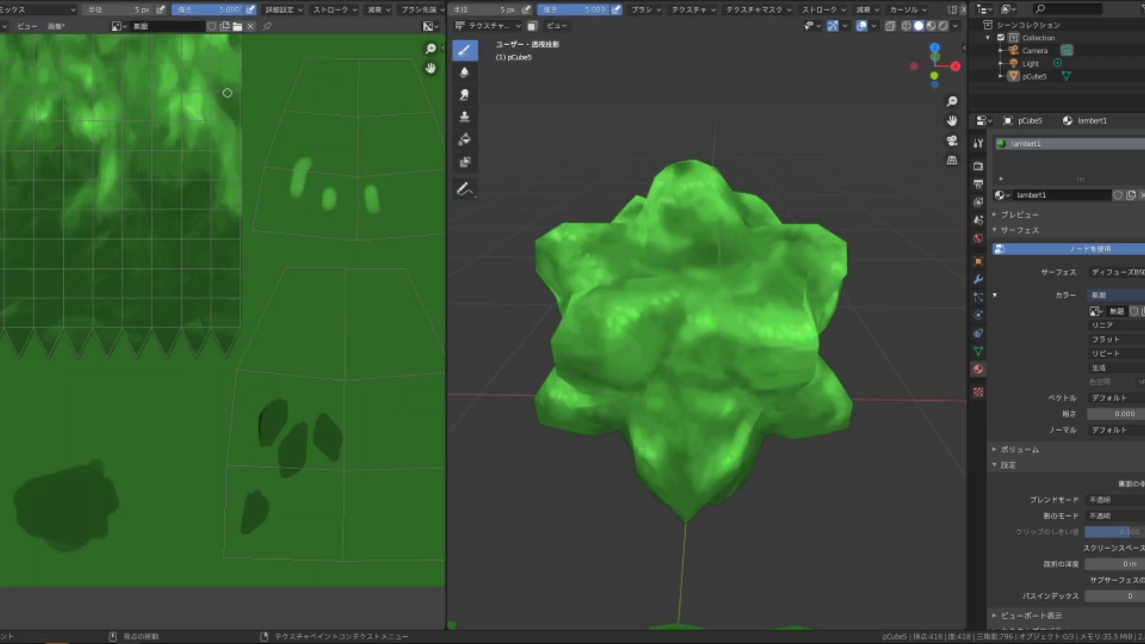
{"action": "middle_click_drag", "start_coordinate": [227, 93], "coordinate": [176, 70]}
{"action": "left_click_drag", "start_coordinate": [336, 311], "coordinate": [371, 329]}
{"action": "left_click_drag", "start_coordinate": [343, 417], "coordinate": [361, 445]}
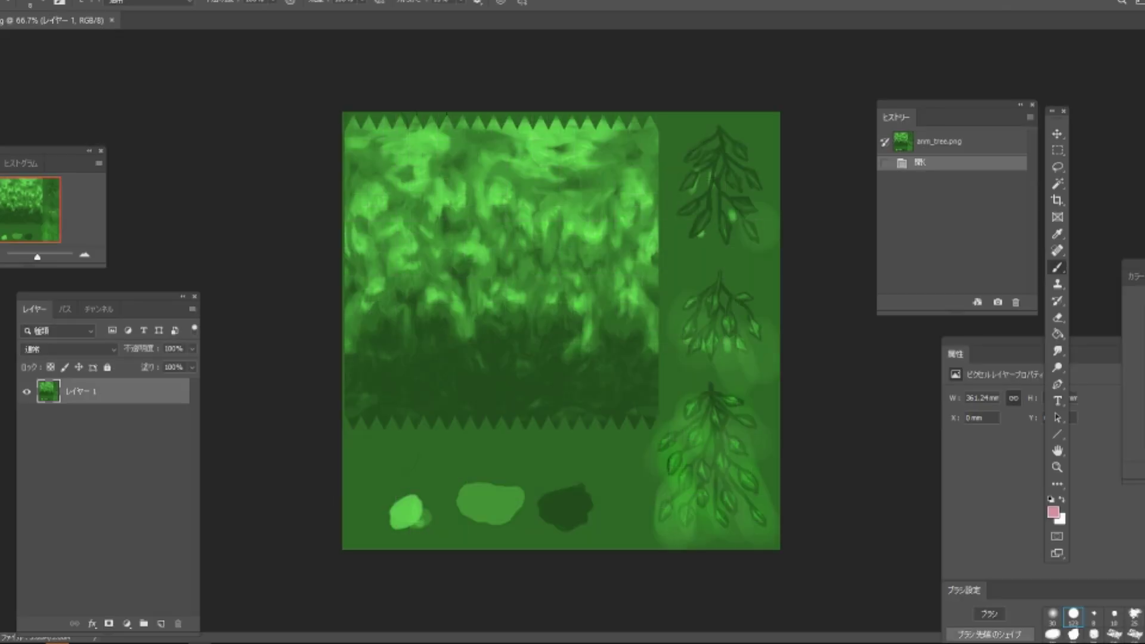
- Zoom into the lower branch drawing of the leaf texture in Photoshop
{"action": "scroll", "coordinate": [710, 465], "scroll_direction": "up", "scroll_amount": 3, "text": "alt"}
{"action": "scroll", "coordinate": [709, 465], "scroll_direction": "up", "scroll_amount": 2, "text": "alt"}
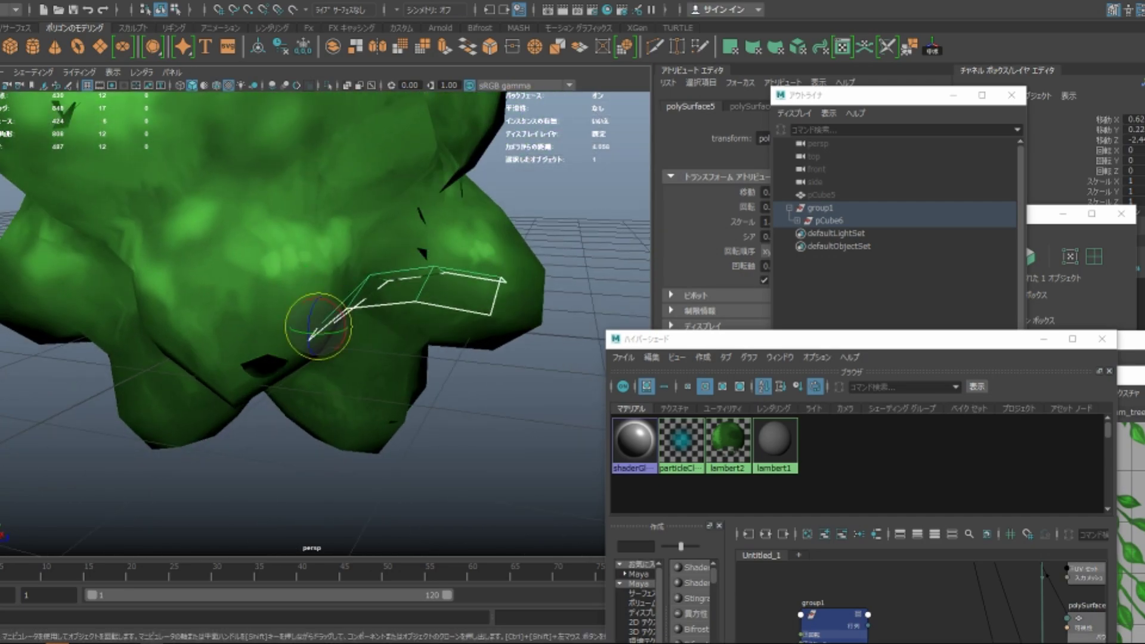
- Switch to the Move tool to reposition leaf cards around the foliage mesh
{"action": "key", "text": "w"}
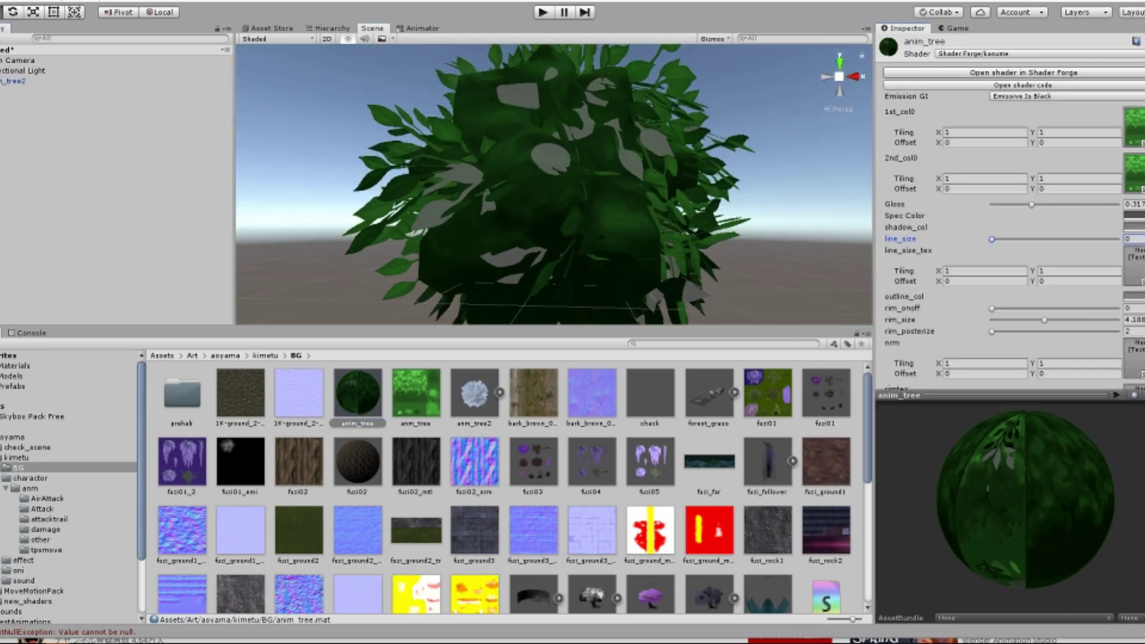
- Raise the tree material's rim_size to 10 and edit the scene's Ambient Color
{"action": "scroll", "coordinate": [1008, 209], "scroll_direction": "up", "scroll_amount": 2}
{"action": "scroll", "coordinate": [1007, 209], "scroll_direction": "down", "scroll_amount": 3}
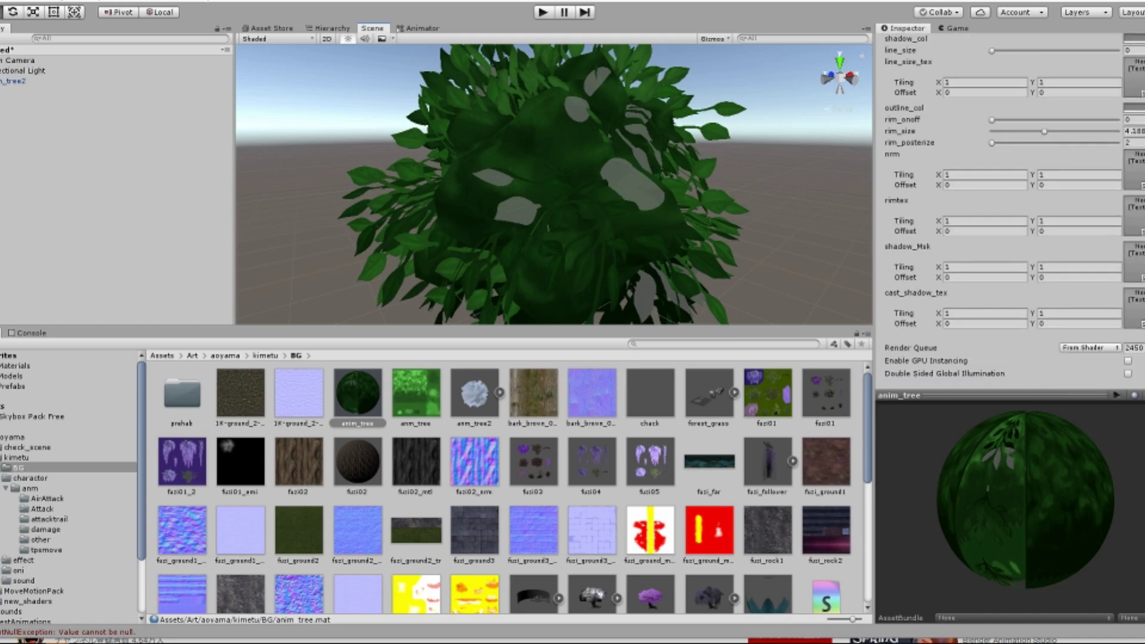
{"action": "scroll", "coordinate": [1008, 209], "scroll_direction": "up", "scroll_amount": 4}
{"action": "scroll", "coordinate": [1008, 209], "scroll_direction": "down", "scroll_amount": 5}
{"action": "scroll", "coordinate": [1008, 209], "scroll_direction": "up", "scroll_amount": 3}
{"action": "left_click_drag", "start_coordinate": [997, 209], "coordinate": [1117, 208]}
{"action": "left_click_drag", "start_coordinate": [992, 196], "coordinate": [1094, 196]}
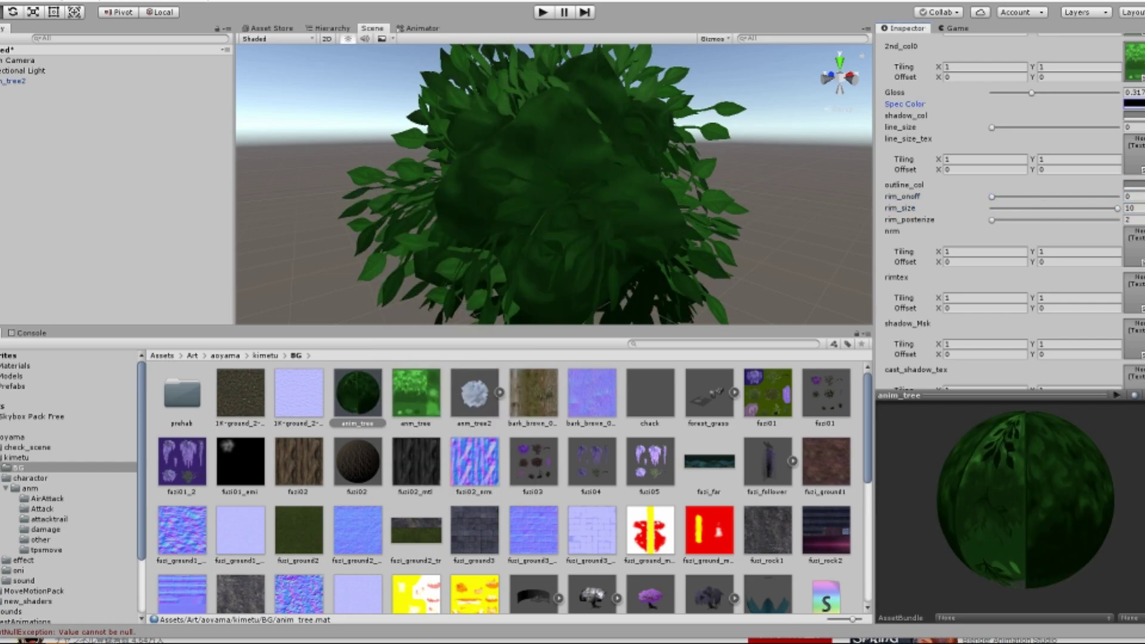
{"action": "left_click", "coordinate": [307, 191]}
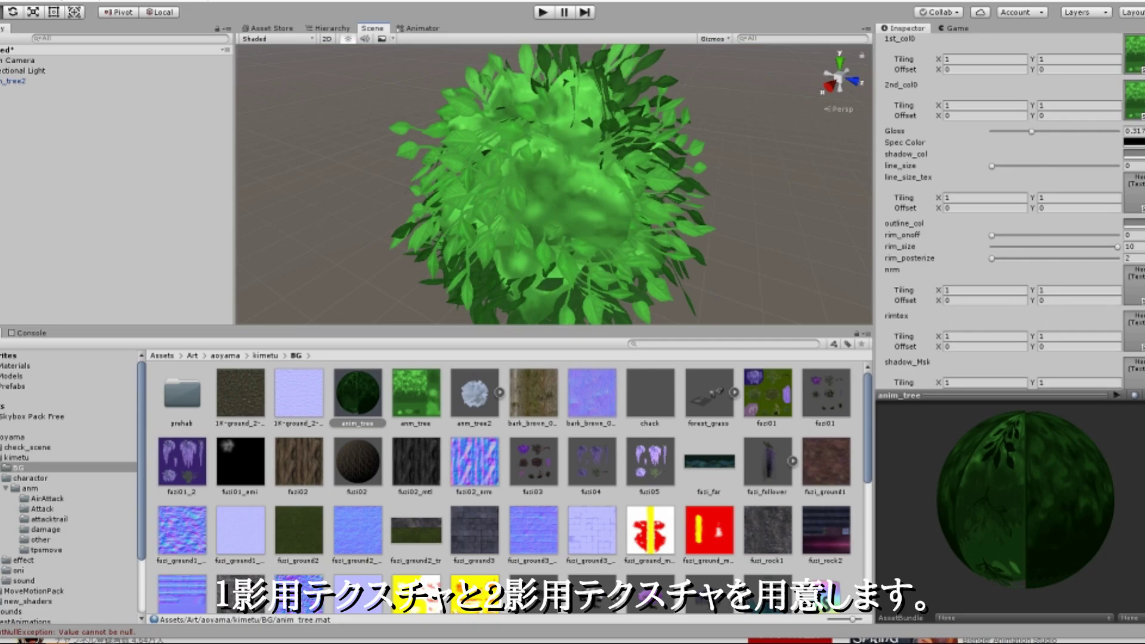
{"action": "scroll", "coordinate": [1008, 208], "scroll_direction": "down", "scroll_amount": 5}
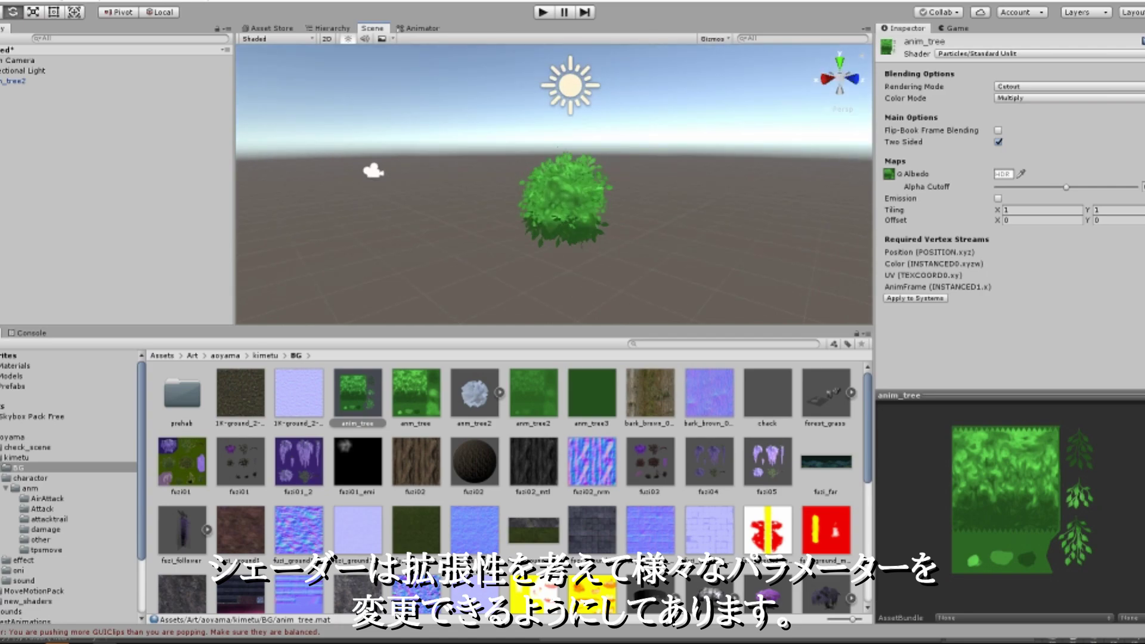
- Switch the grass and anim_tree materials to Shader Forge shaders and add a cylinder trunk
{"action": "left_click", "coordinate": [1037, 53]}
{"action": "left_click", "coordinate": [1091, 225]}
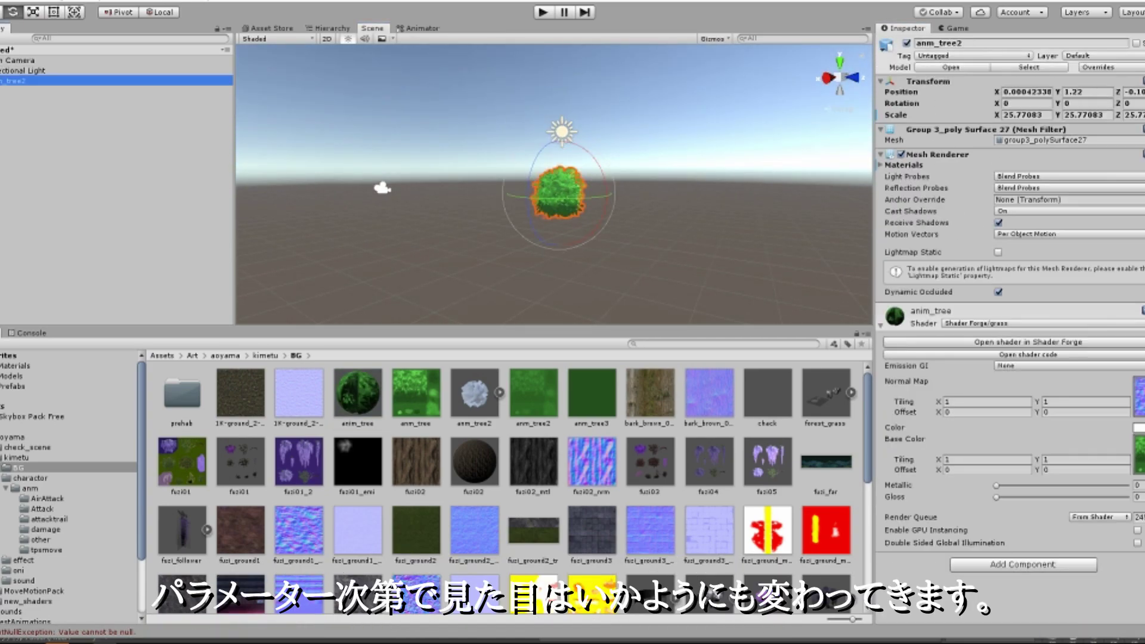
{"action": "left_click", "coordinate": [358, 393]}
{"action": "left_click", "coordinate": [1037, 53]}
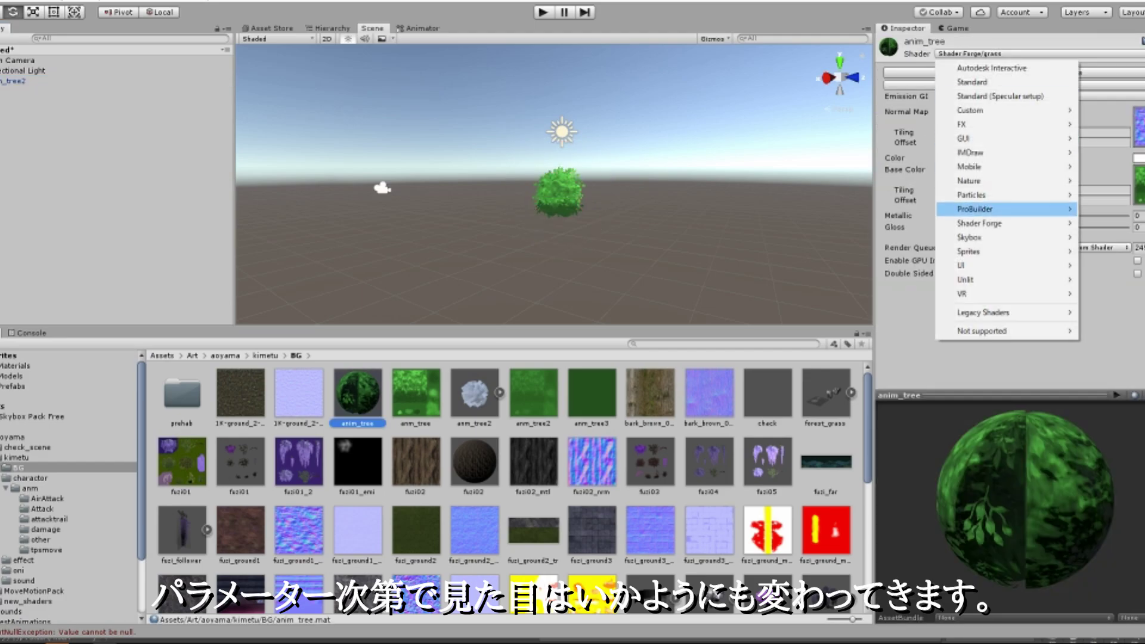
{"action": "left_click", "coordinate": [835, 263]}
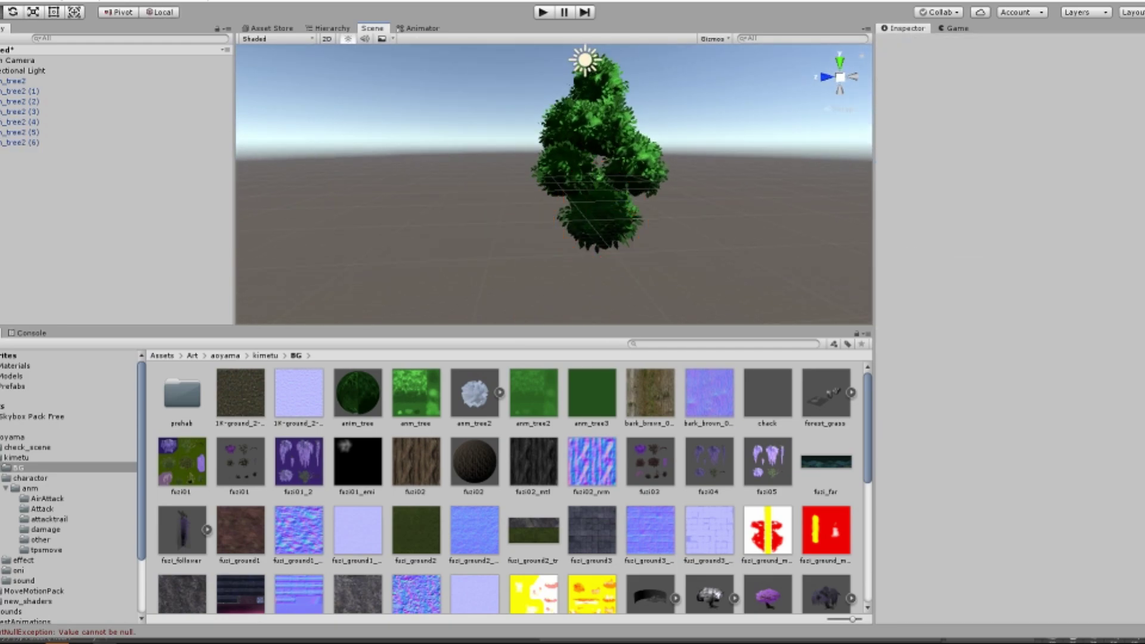
{"action": "right_click", "coordinate": [31, 241]}
{"action": "left_click", "coordinate": [167, 388]}
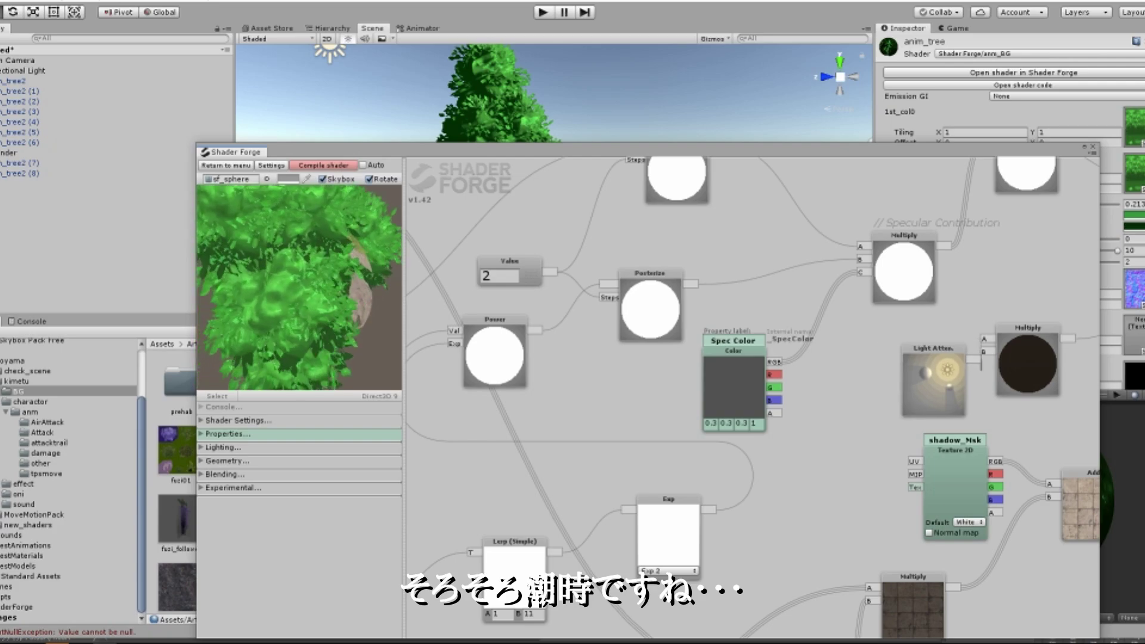
- Add a Spec_tex texture node and a Multiply node, wiring Spec Color's output into Multiply
{"action": "left_click_drag", "start_coordinate": [734, 341], "coordinate": [673, 365]}
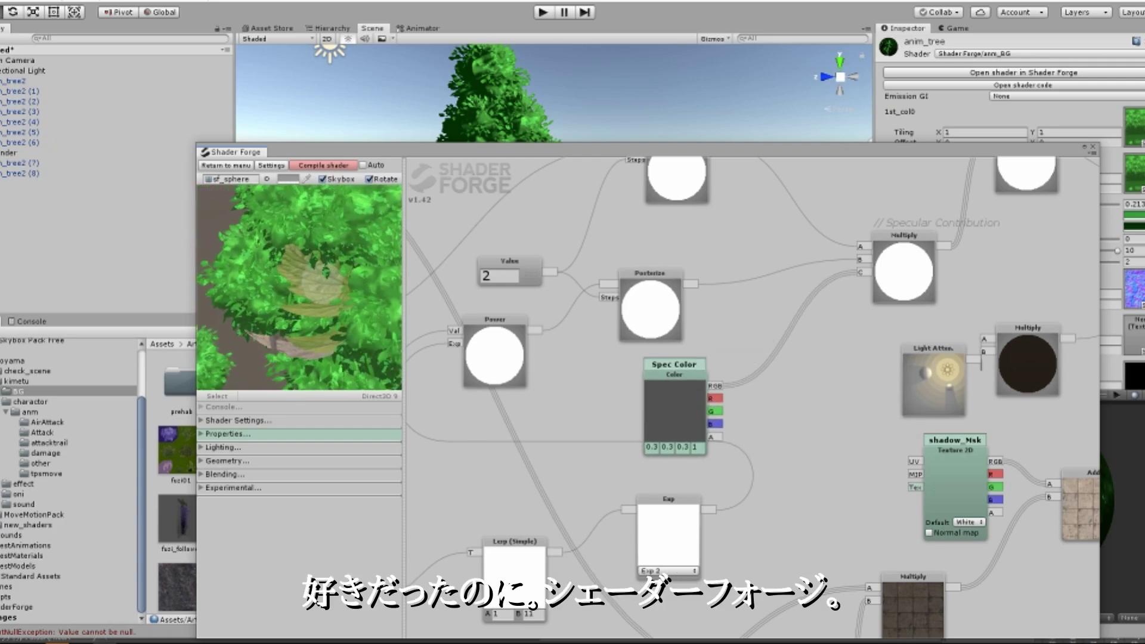
{"action": "left_click", "coordinate": [791, 417]}
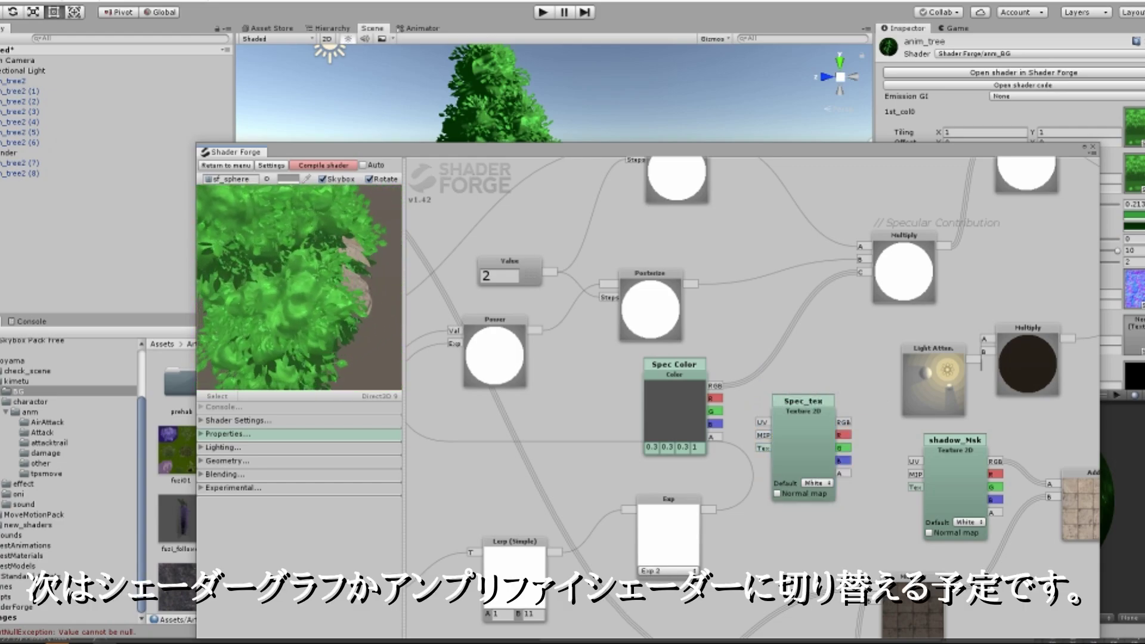
{"action": "left_click", "coordinate": [854, 364]}
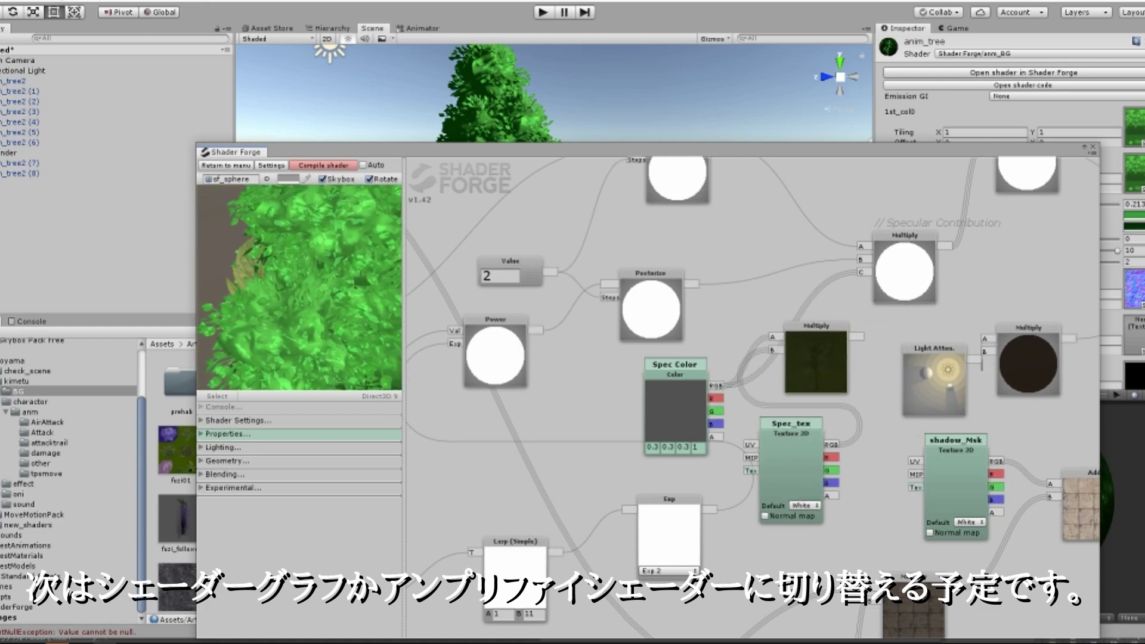
{"action": "left_click_drag", "start_coordinate": [715, 386], "coordinate": [861, 271]}
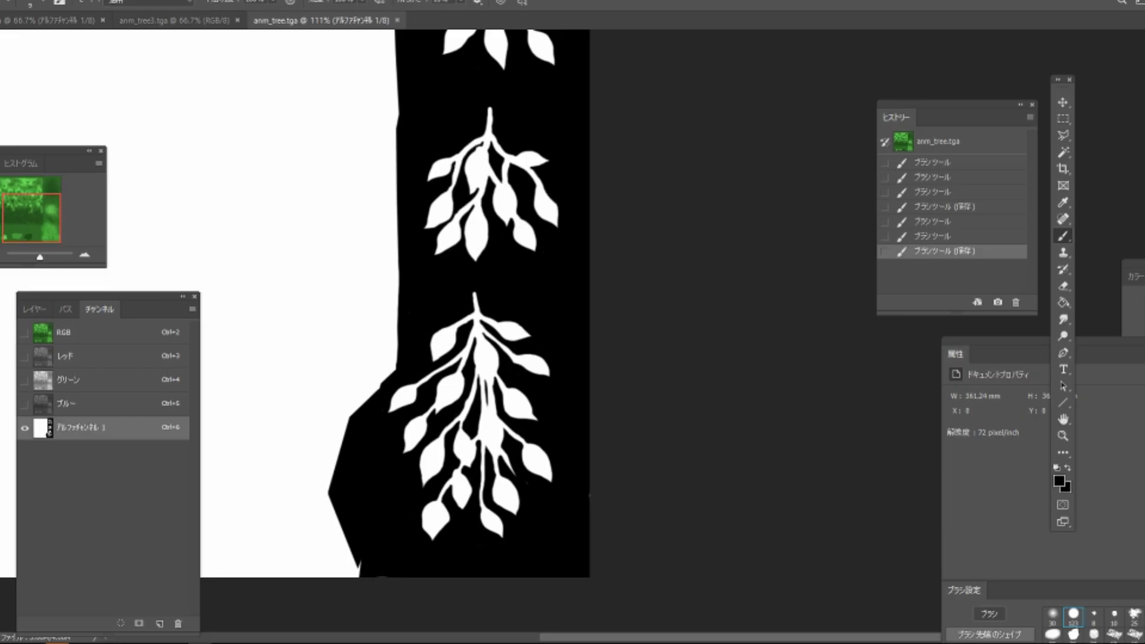
- Show the texture's layers and duplicate the background layer as a working copy
{"action": "scroll", "coordinate": [561, 331], "scroll_direction": "down", "scroll_amount": 5}
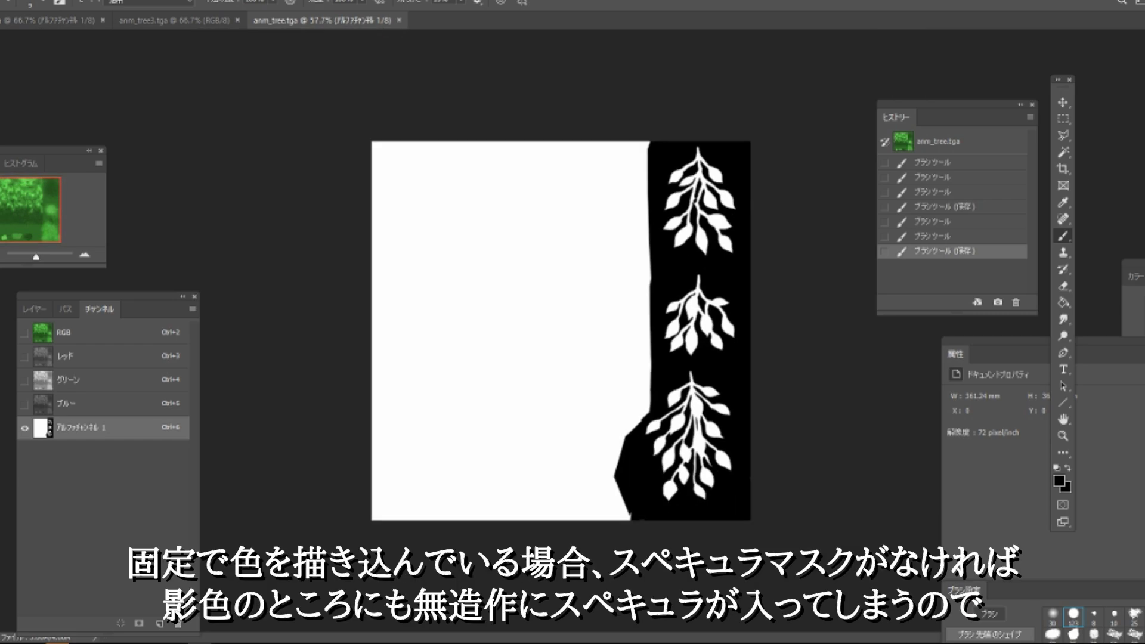
{"action": "key", "text": "F7"}
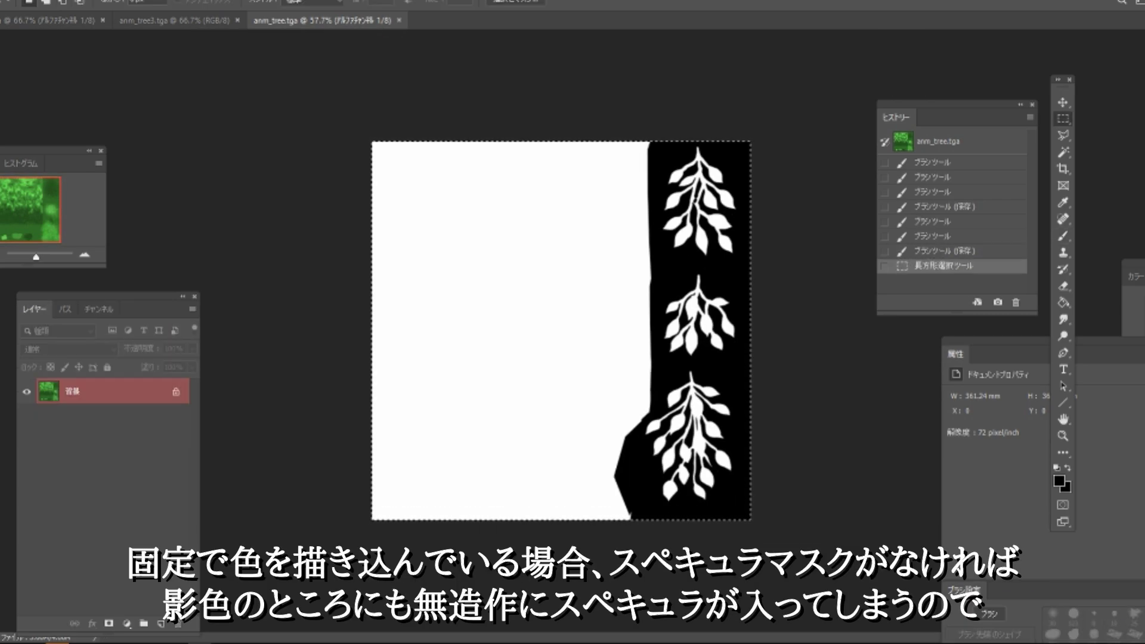
{"action": "key", "text": "ctrl+shift+alt+n"}
{"action": "key", "text": "alt+bracketleft"}
{"action": "key", "text": "ctrl+j"}
- Darken the texture copy with a Curves adjustment after trying and cancelling a Threshold
{"action": "key", "text": "alt+i"}
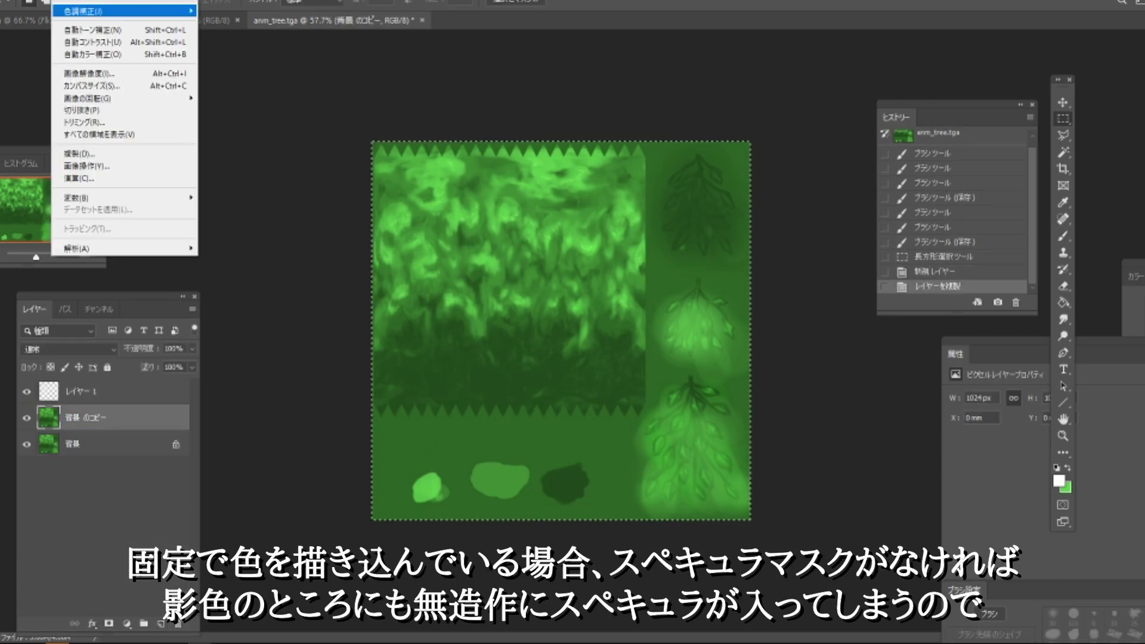
{"action": "key", "text": "Down"}
{"action": "key", "text": "Return"}
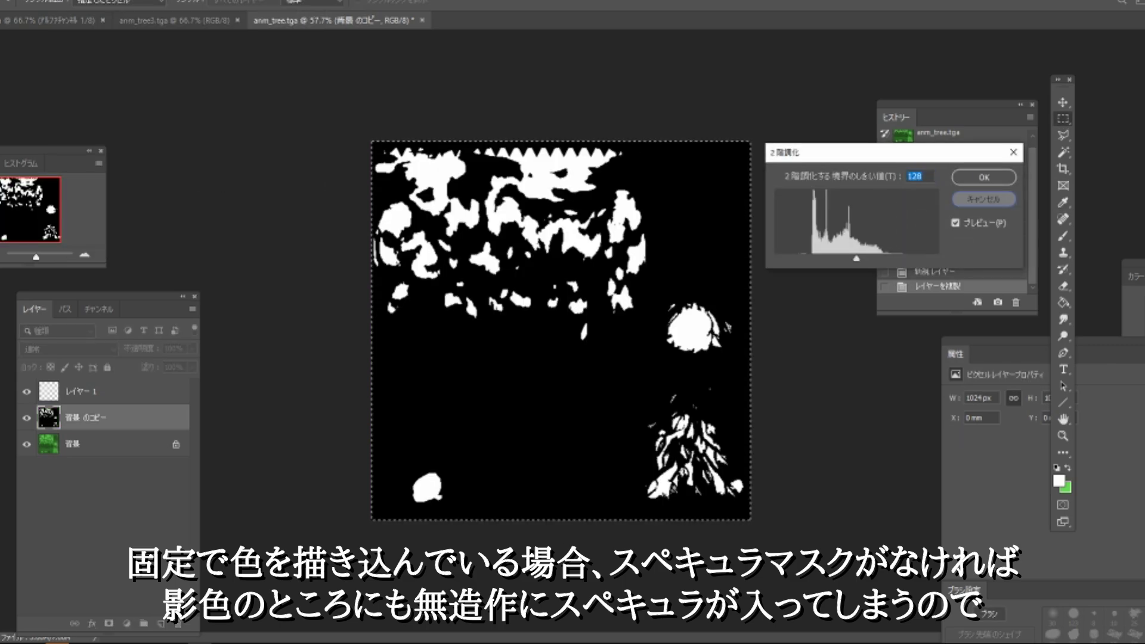
{"action": "key", "text": "Escape"}
{"action": "key", "text": "alt+i"}
{"action": "key", "text": "Right"}
{"action": "key", "text": "Down"}
{"action": "key", "text": "Down"}
{"action": "key", "text": "Return"}
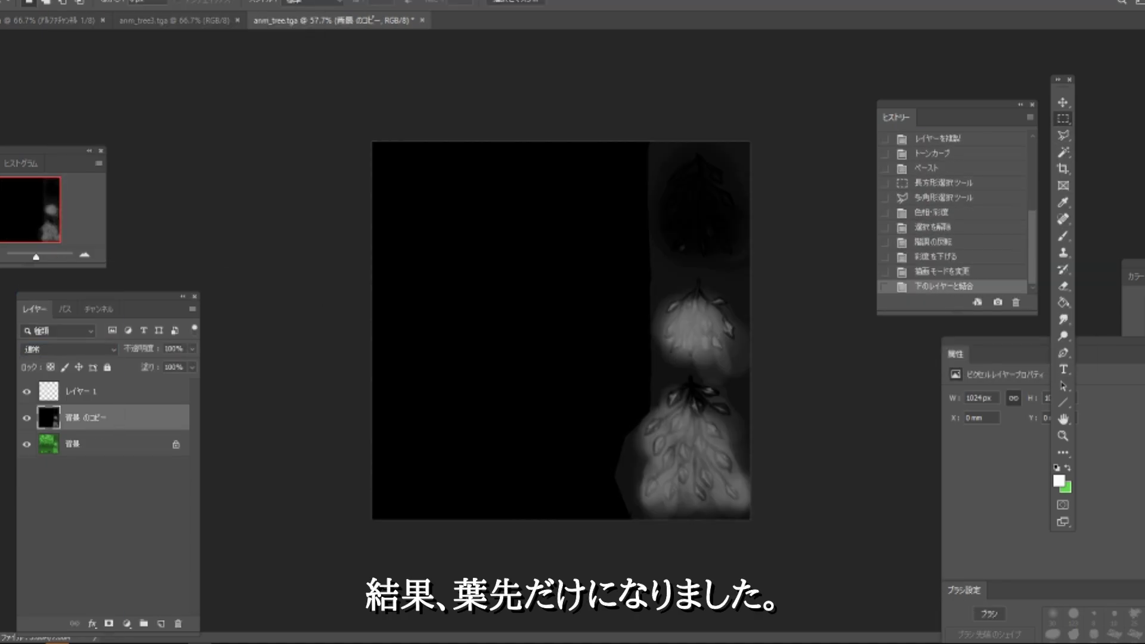
- Merge the layers down and confirm the texture's new image size
{"action": "key", "text": "ctrl+e"}
{"action": "key", "text": "ctrl+e"}
{"action": "key", "text": "ctrl+alt+i"}
{"action": "key", "text": "Return"}
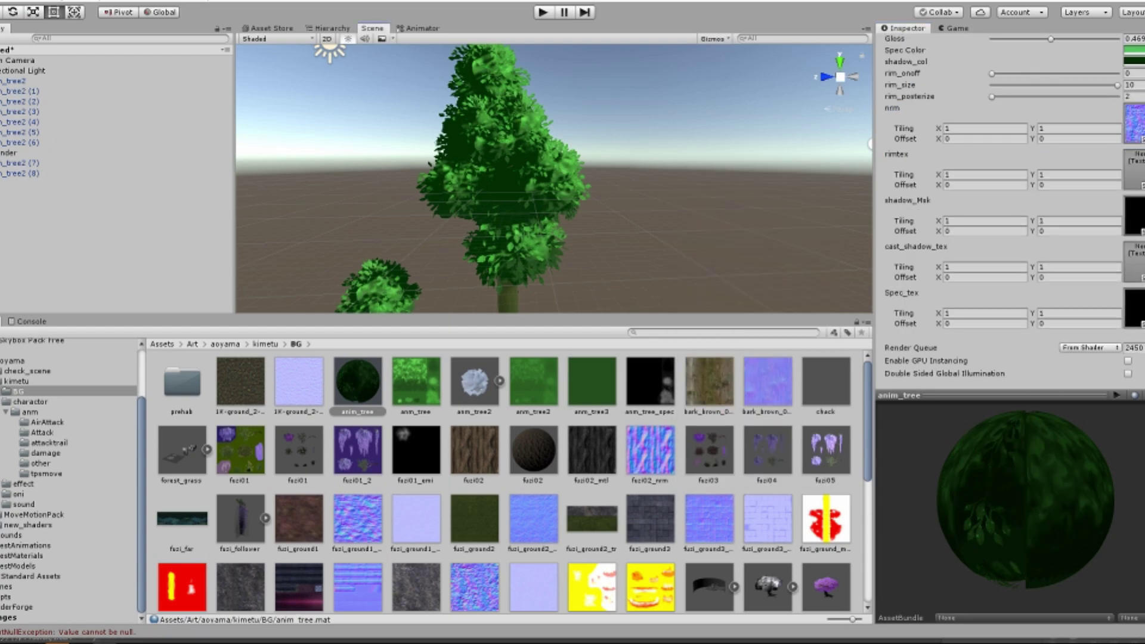
- Set the anim_tree material's Spec Color to white
{"action": "left_click", "coordinate": [1133, 50]}
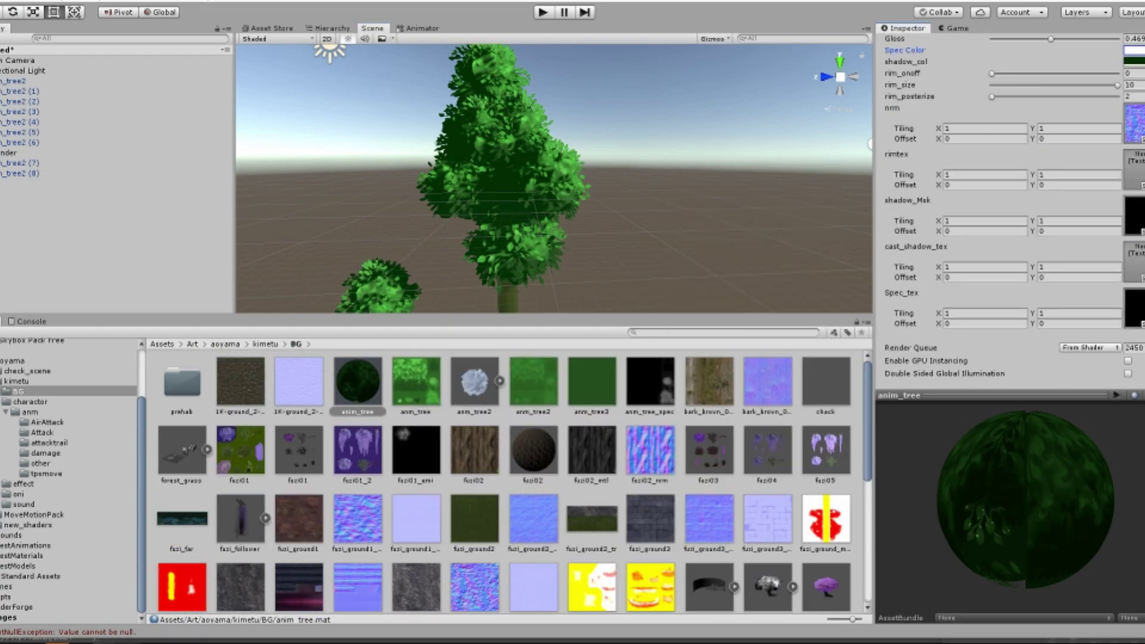